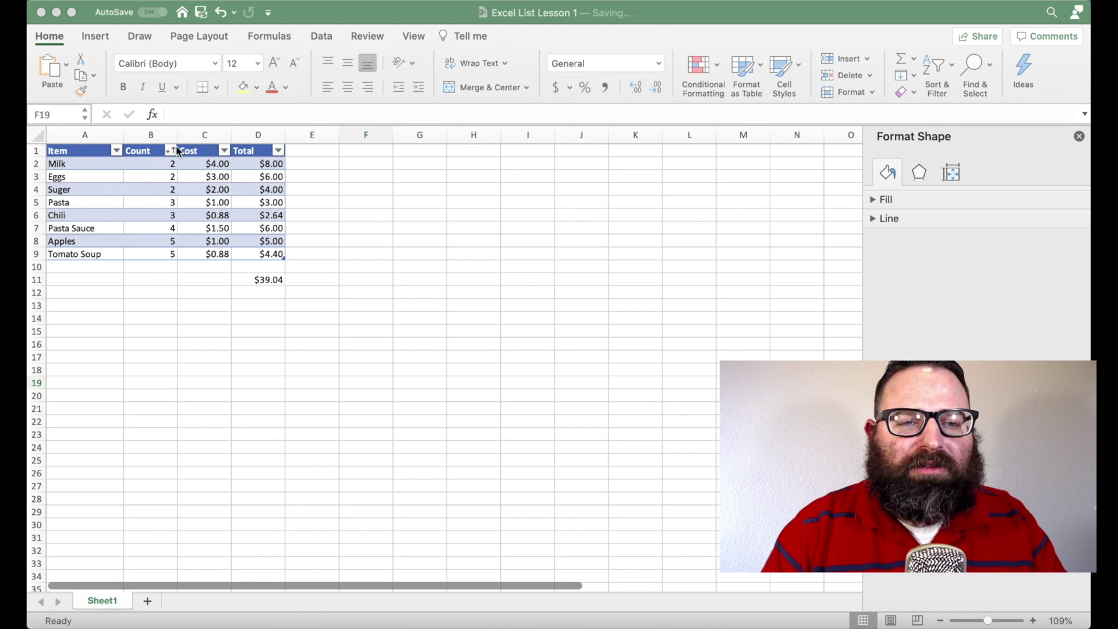
- Change Milk's count in B2 to 3, raising the grand total to $43.04
left_click(169, 167)
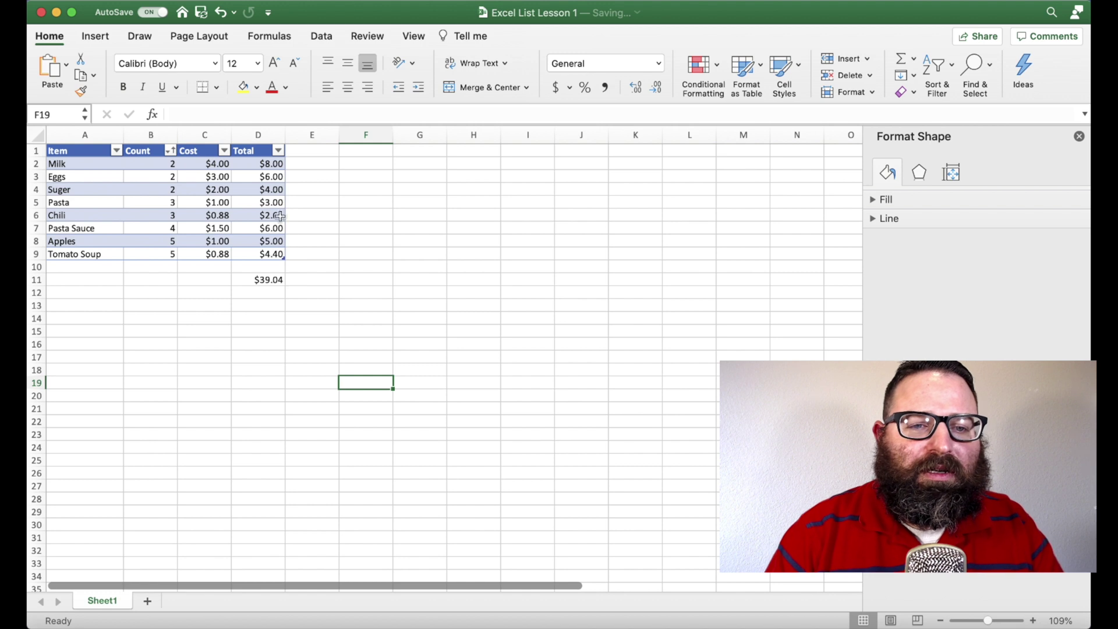
left_click(165, 169)
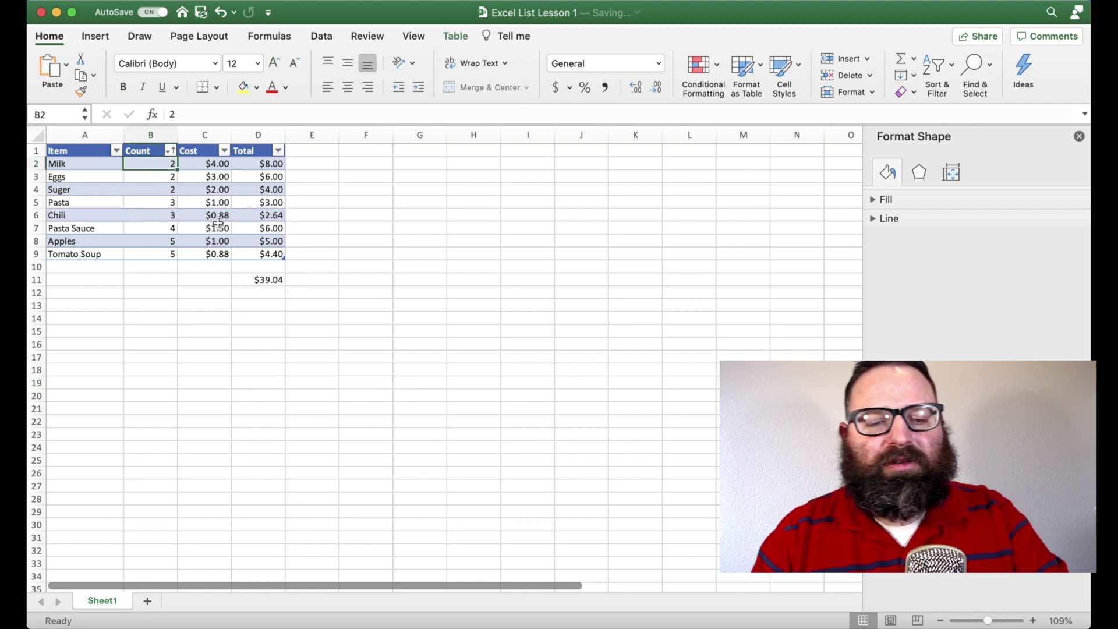
type("3")
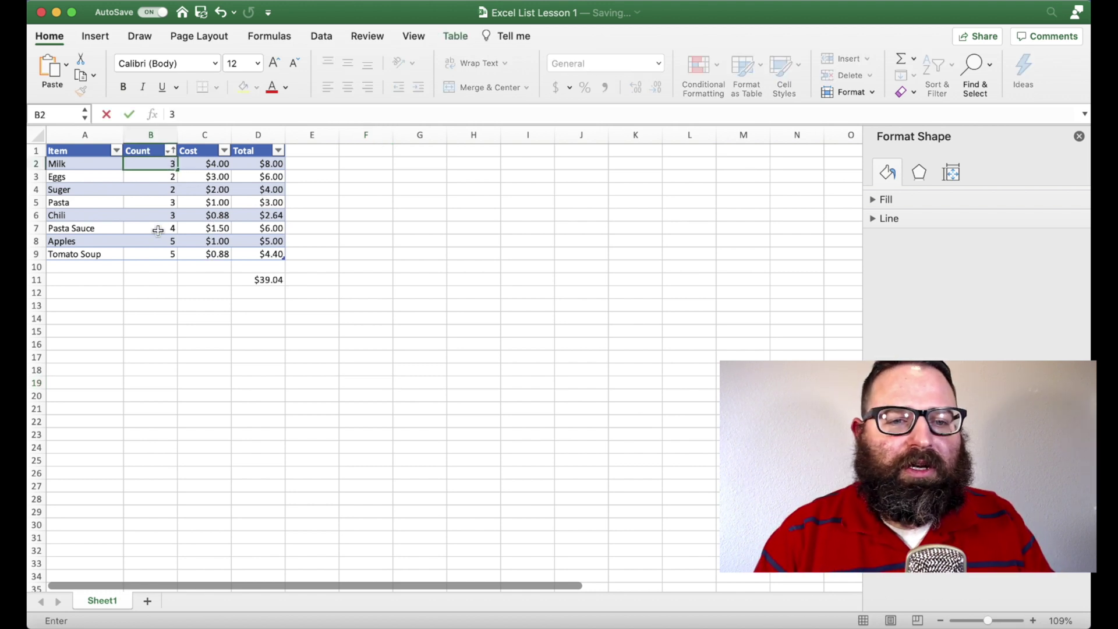
left_click(157, 231)
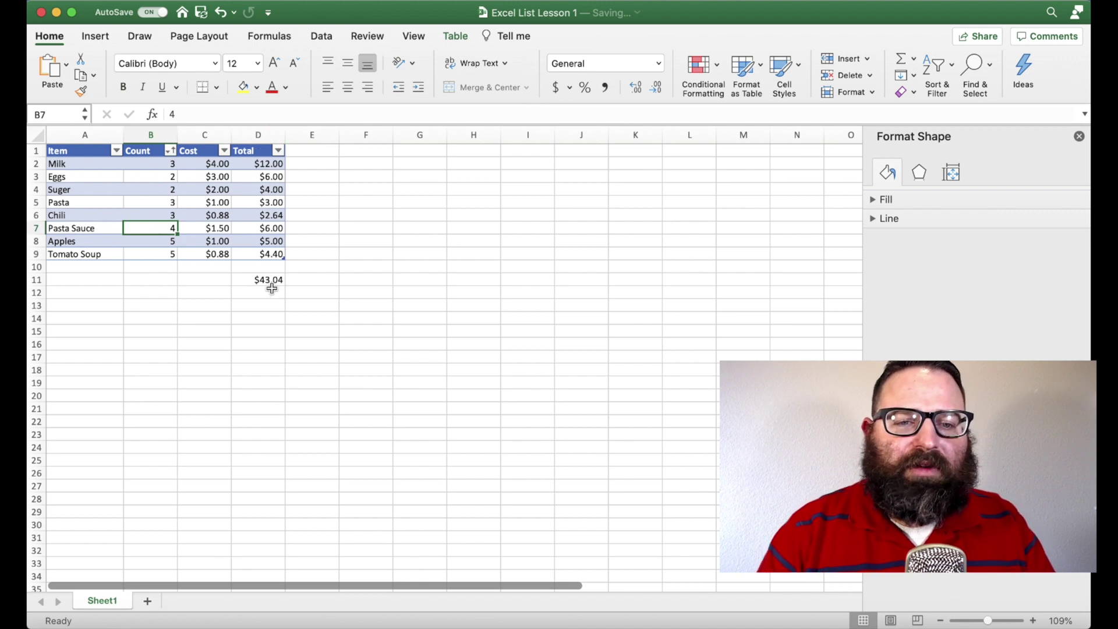
- Label the grand total with the word 'Total' in C11
left_click(199, 278)
type("T")
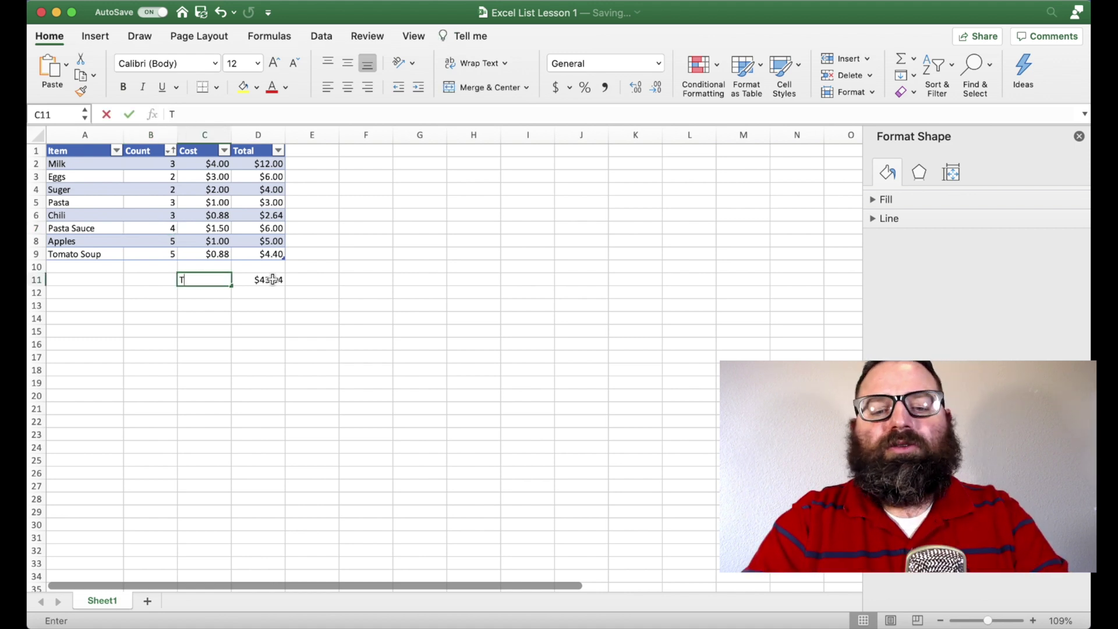
type("otal")
left_click(278, 317)
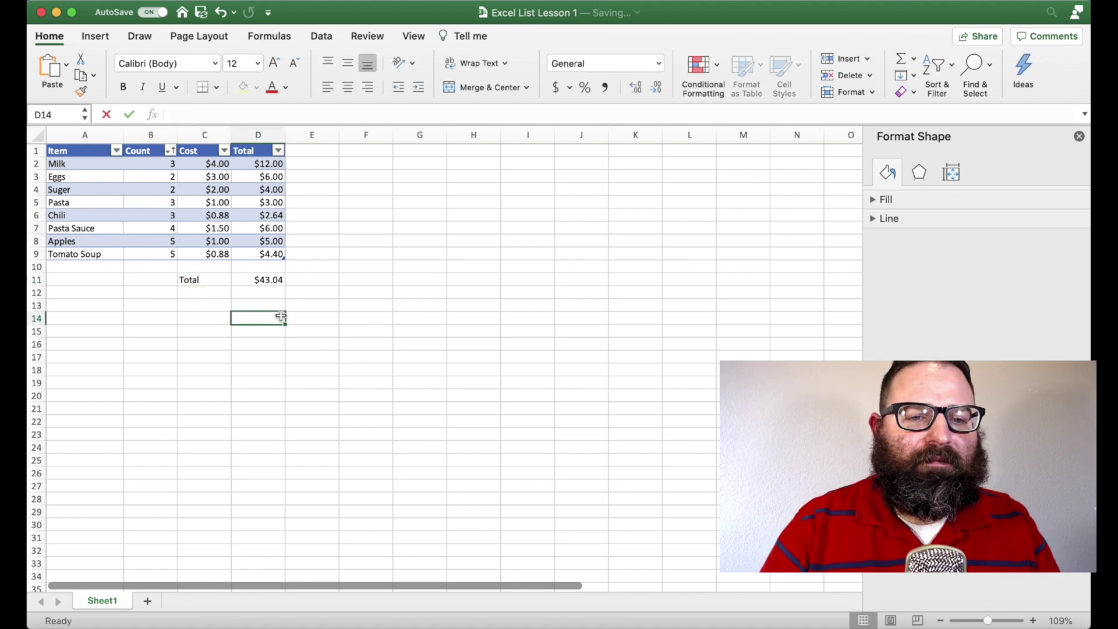
left_click(87, 324)
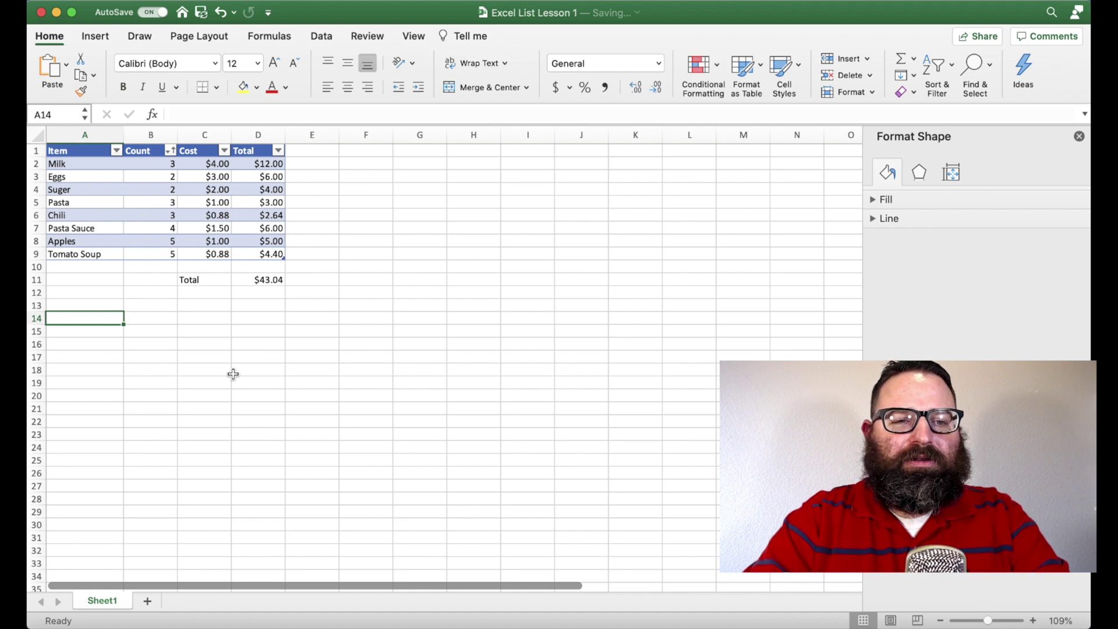
- Enter the headers Item, Count, Cost and Total across A14:D14
type("Item")
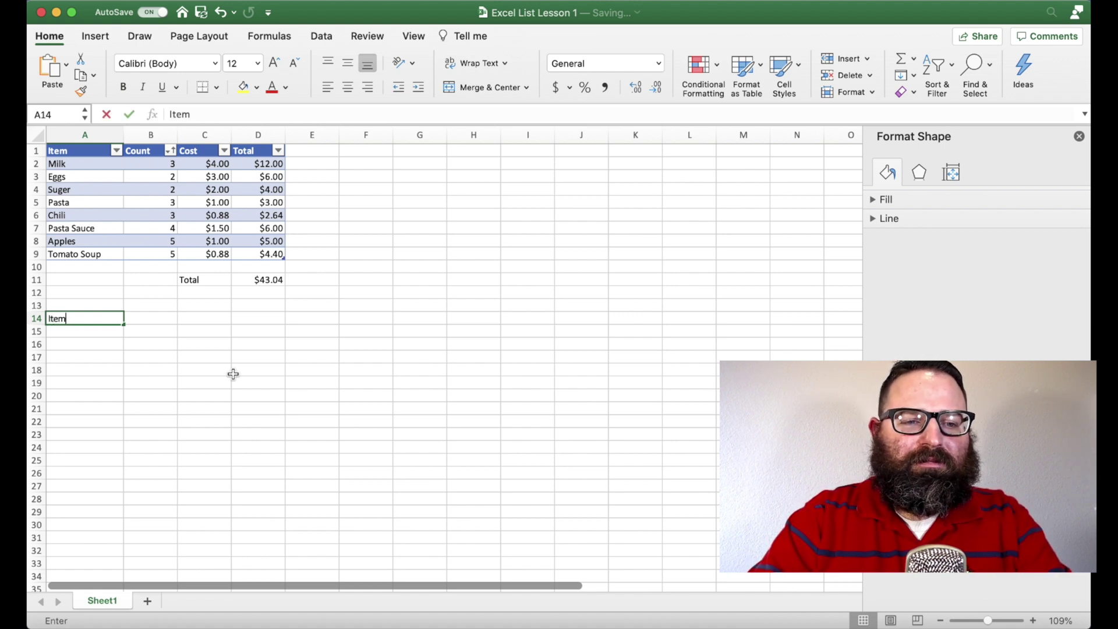
key("Tab")
type("Count")
key("Tab")
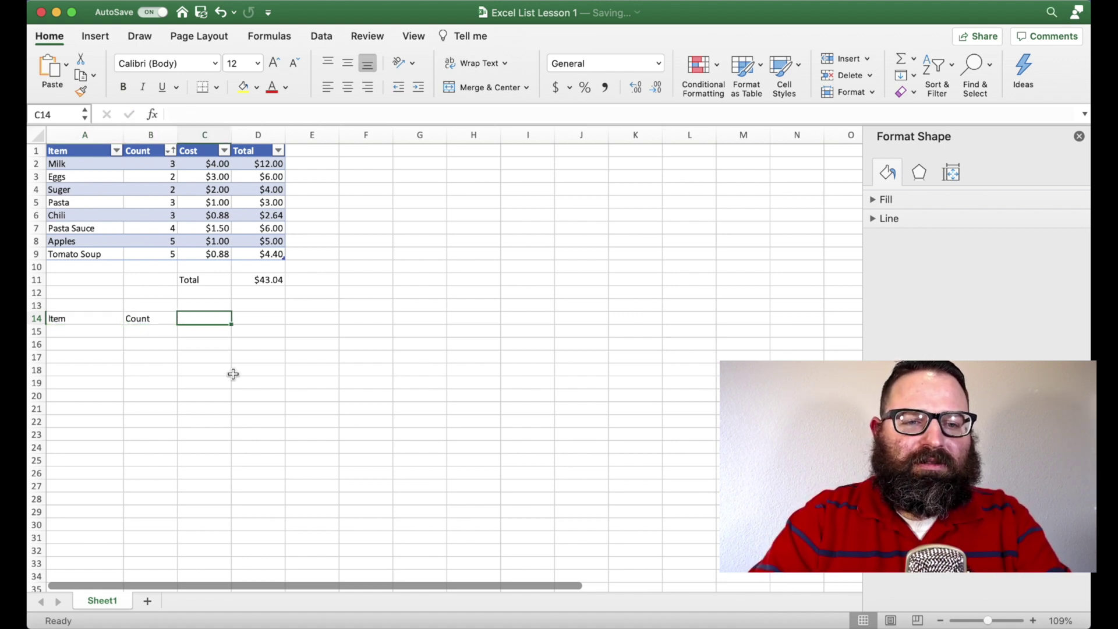
type("Cost")
key("Tab")
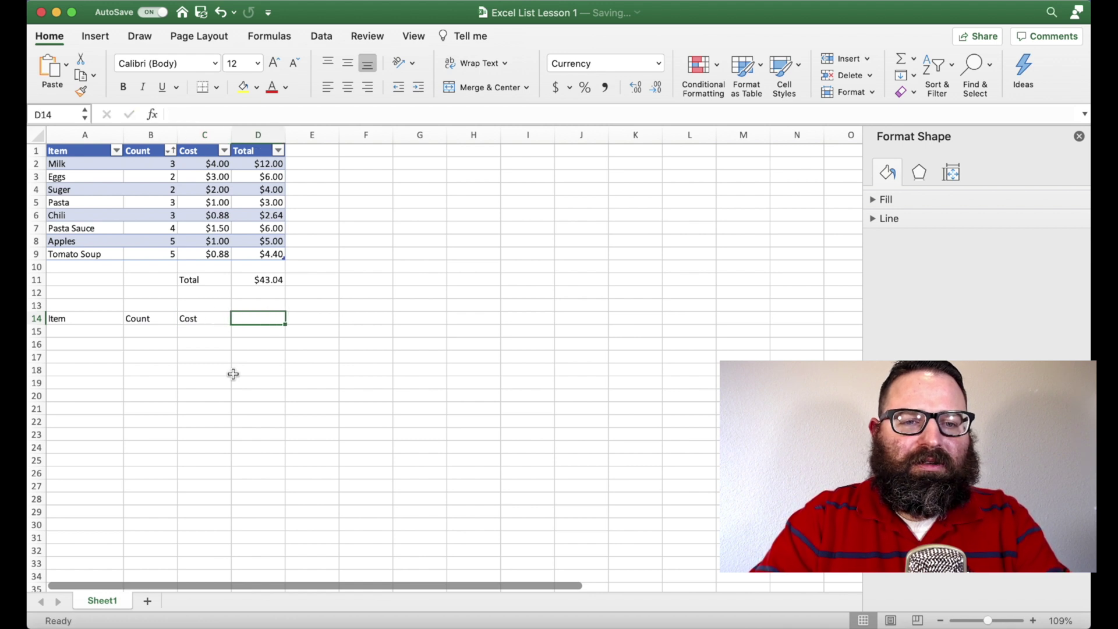
type("Total")
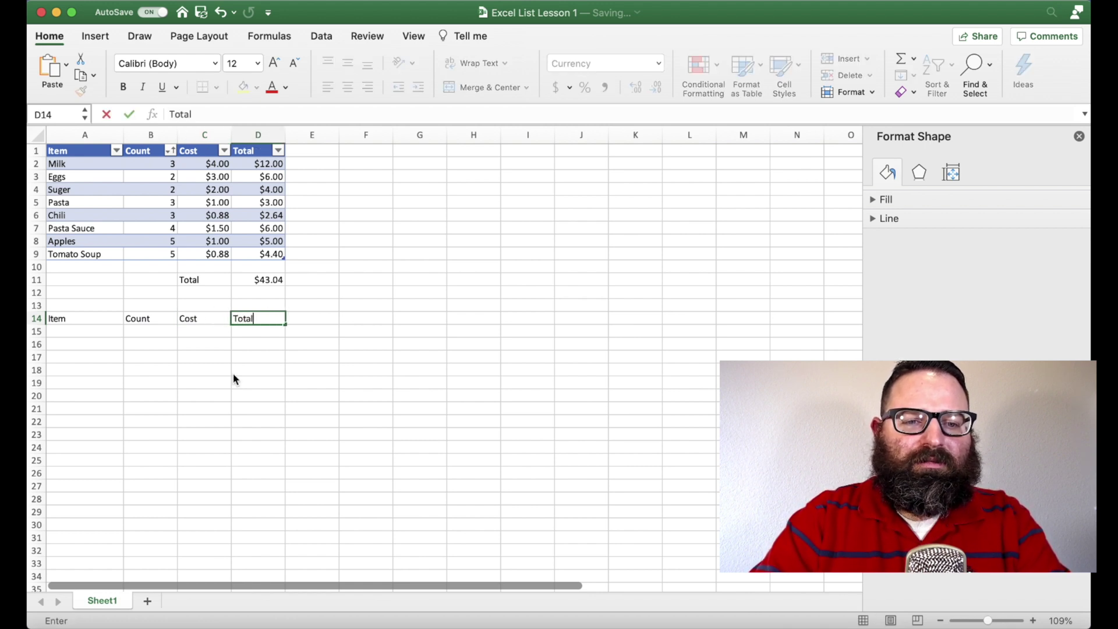
left_click(160, 356)
- Turn the range A14:D21 into a table with headers
left_click_drag(100, 322, 251, 408)
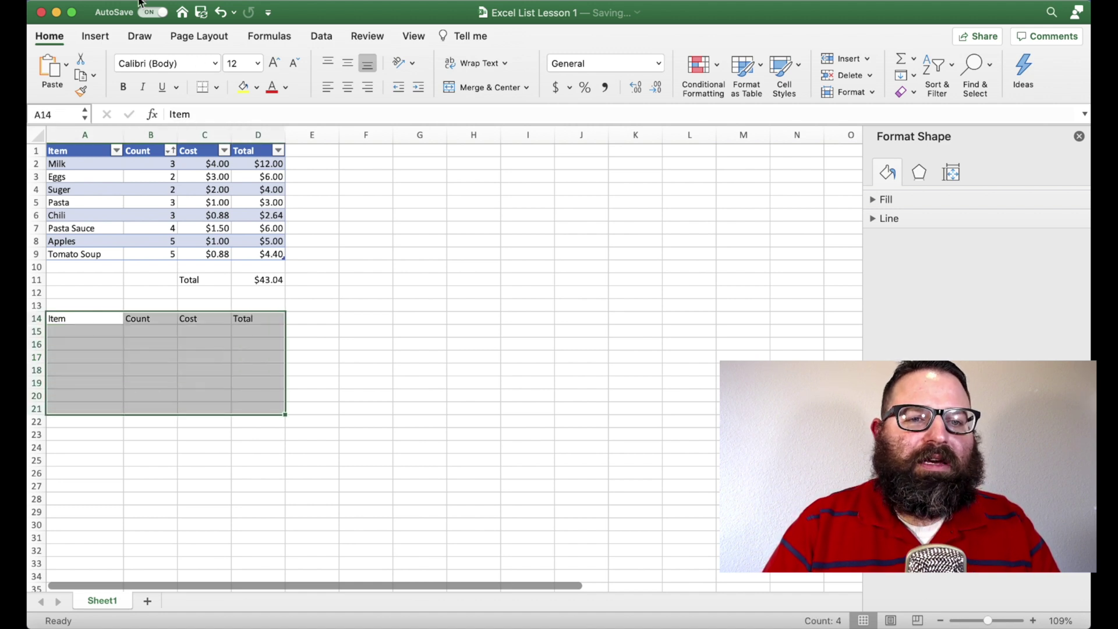
left_click(97, 37)
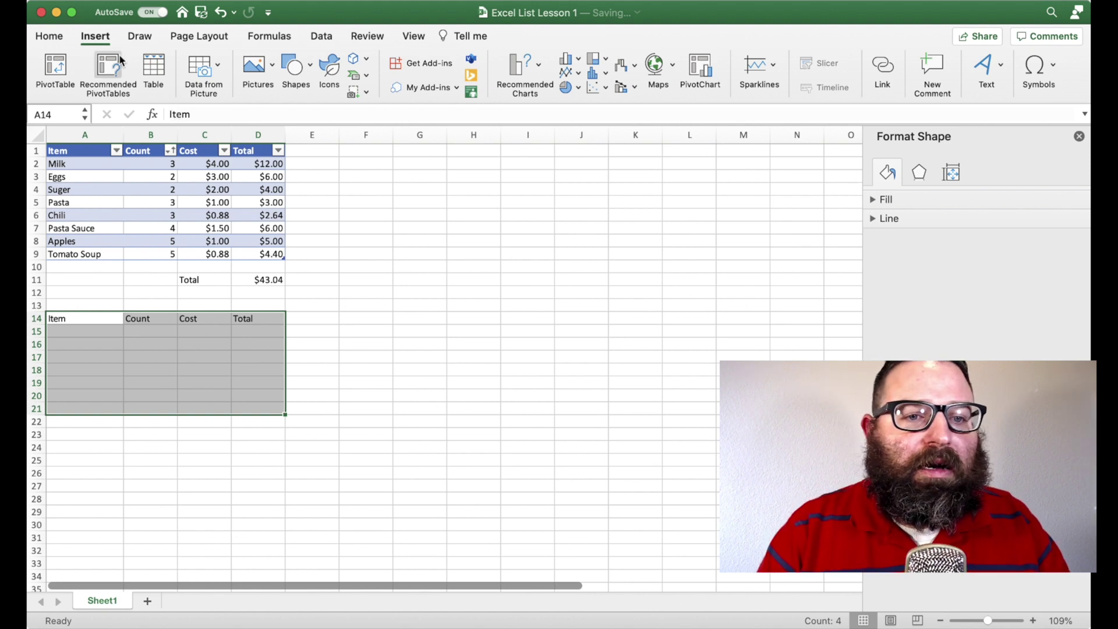
left_click(154, 69)
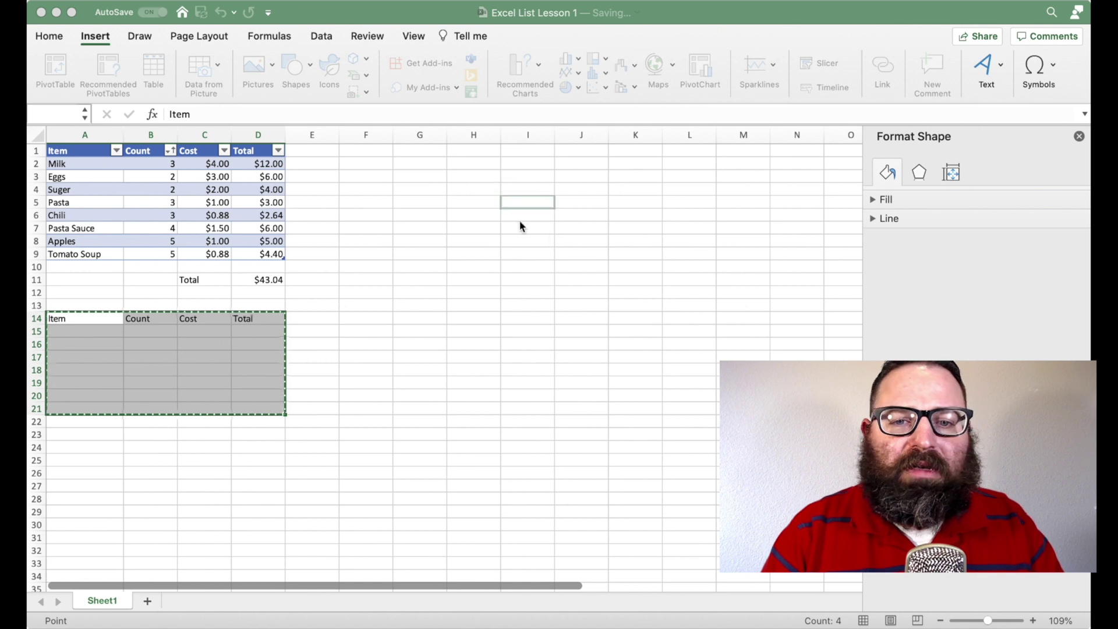
left_click(618, 234)
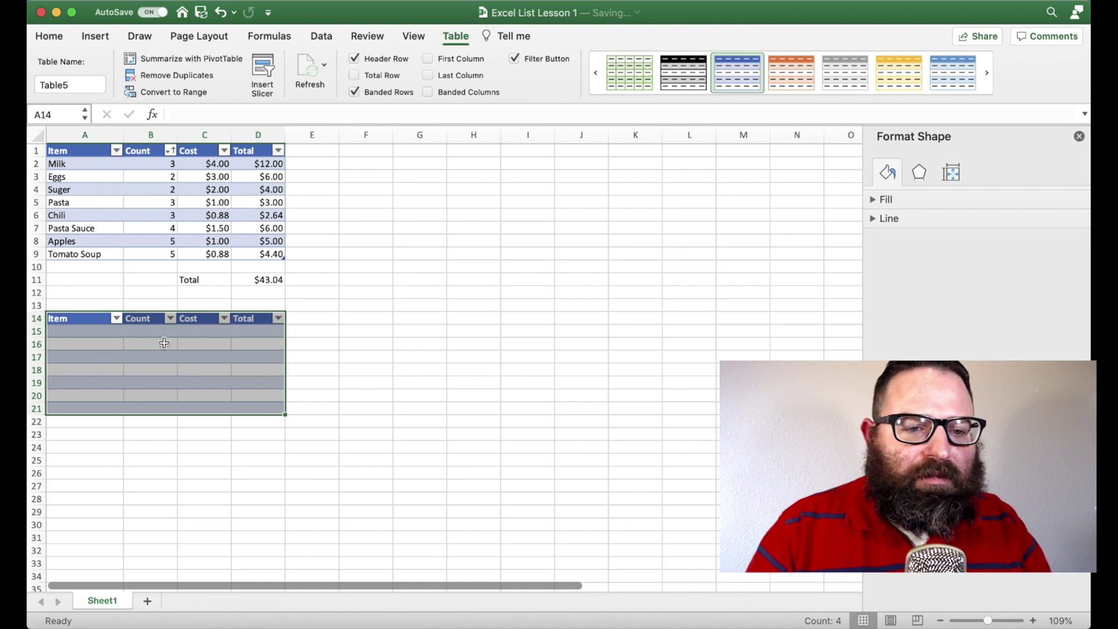
- Copy the items, counts and costs from A2:C9 into the new table starting at A15
left_click_drag(77, 164, 197, 254)
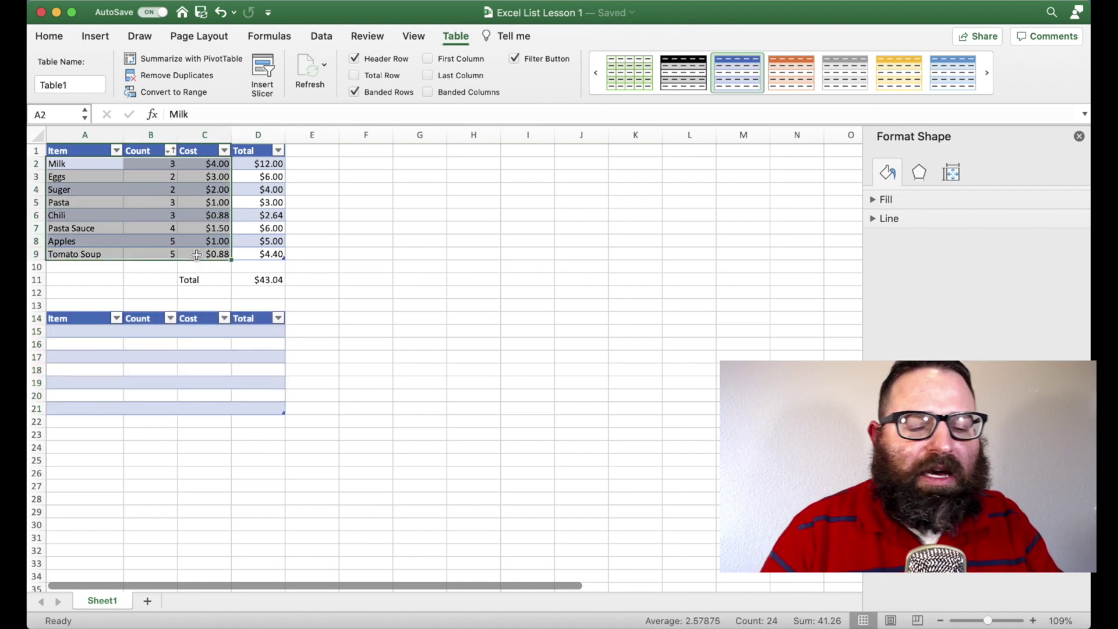
key("super+c")
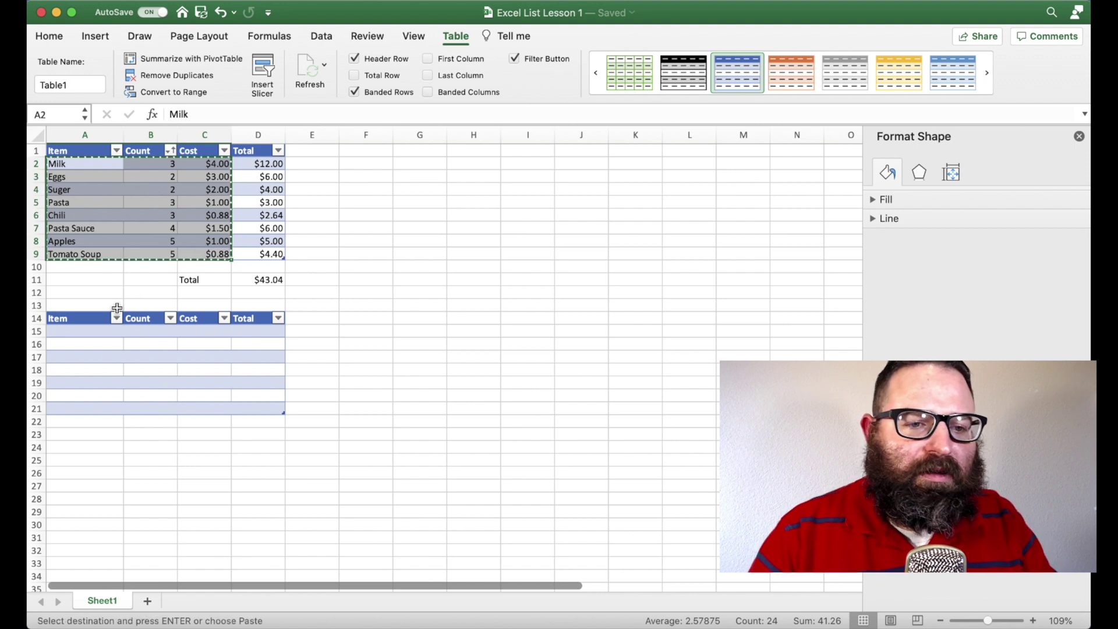
left_click(92, 330)
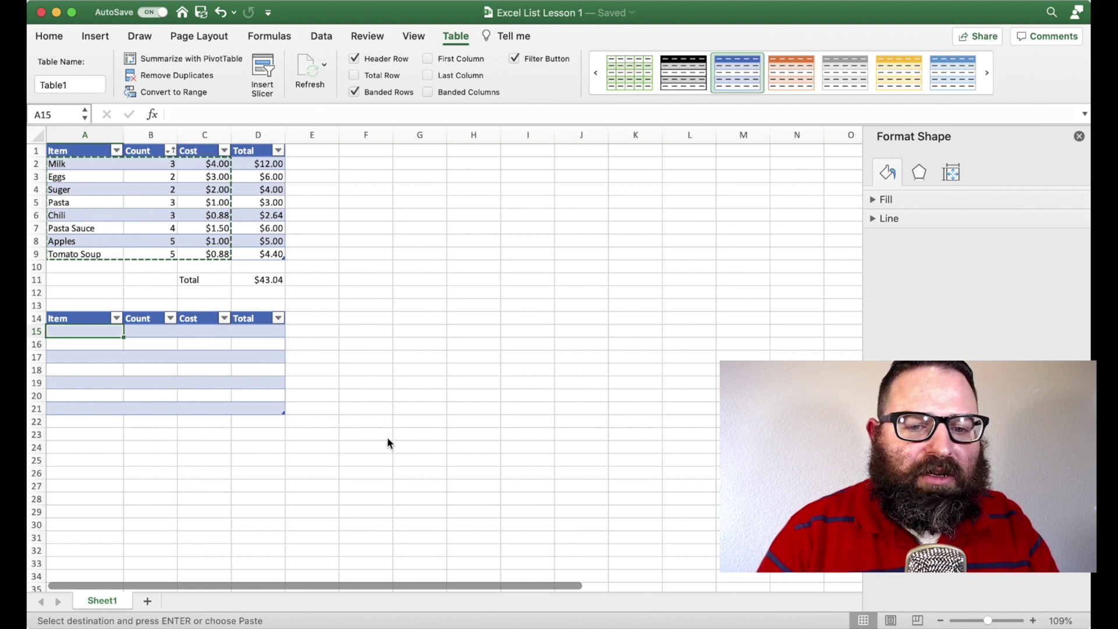
key("super+v")
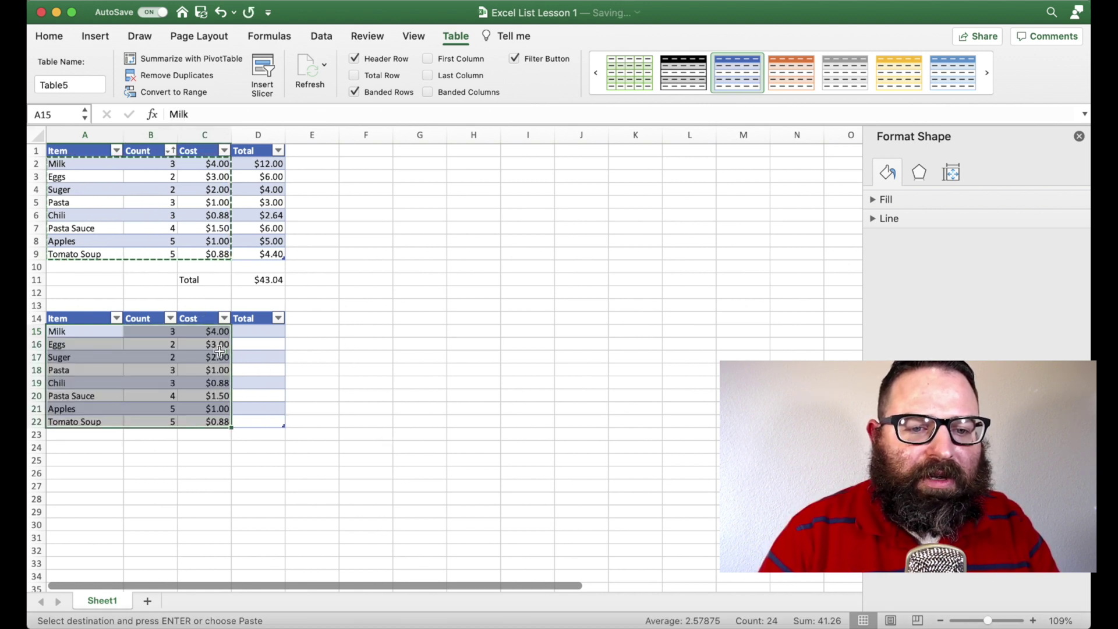
left_click(262, 371)
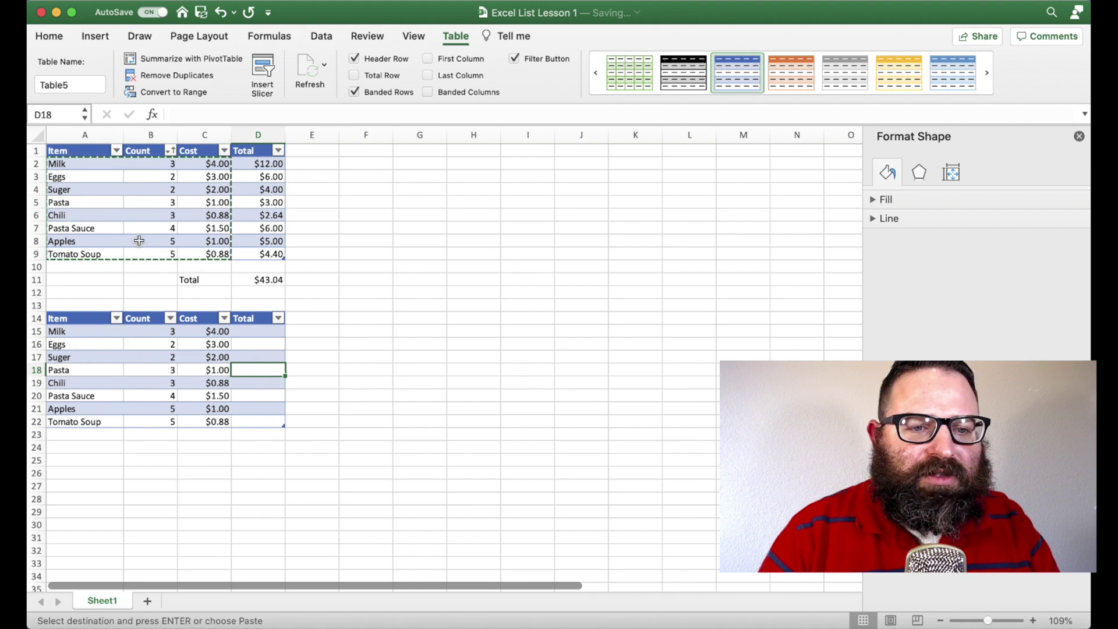
left_click(248, 331)
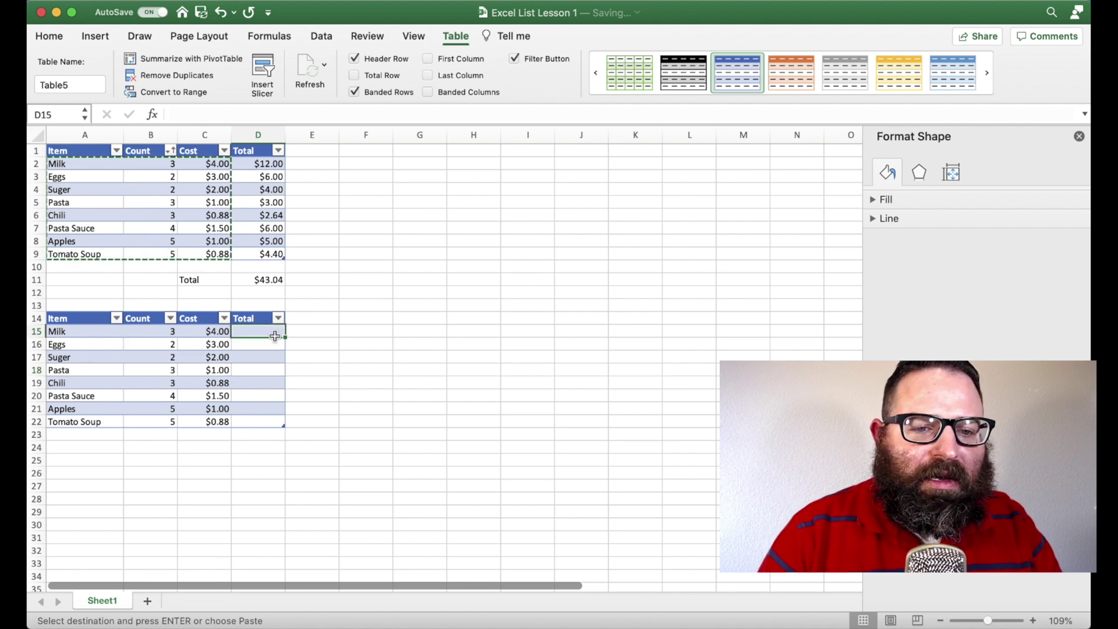
type("=")
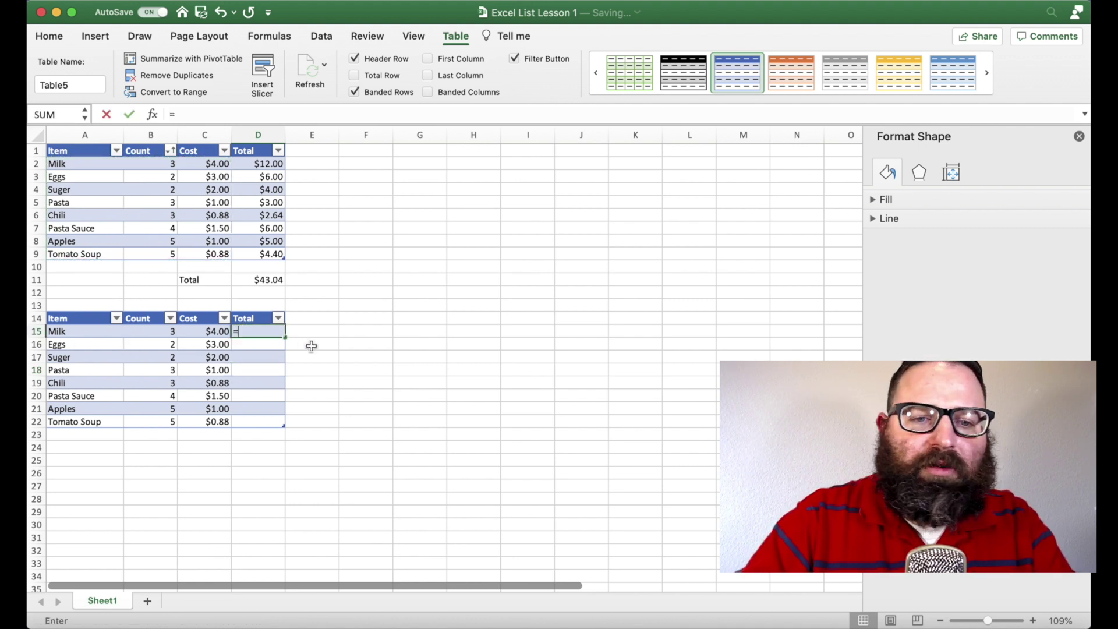
left_click(152, 332)
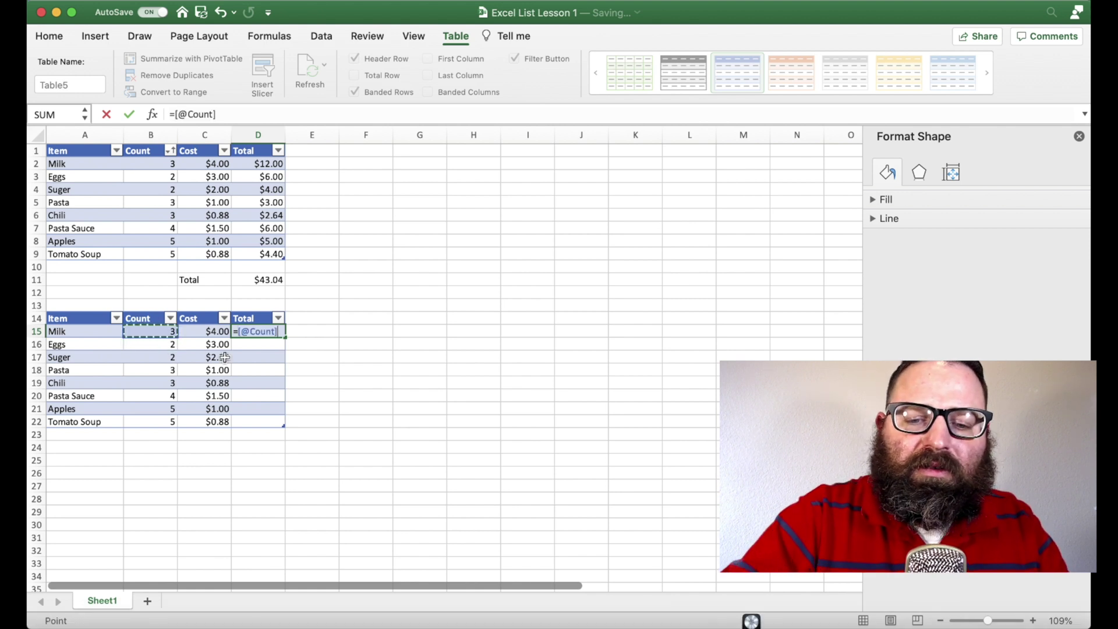
type("*")
left_click(228, 331)
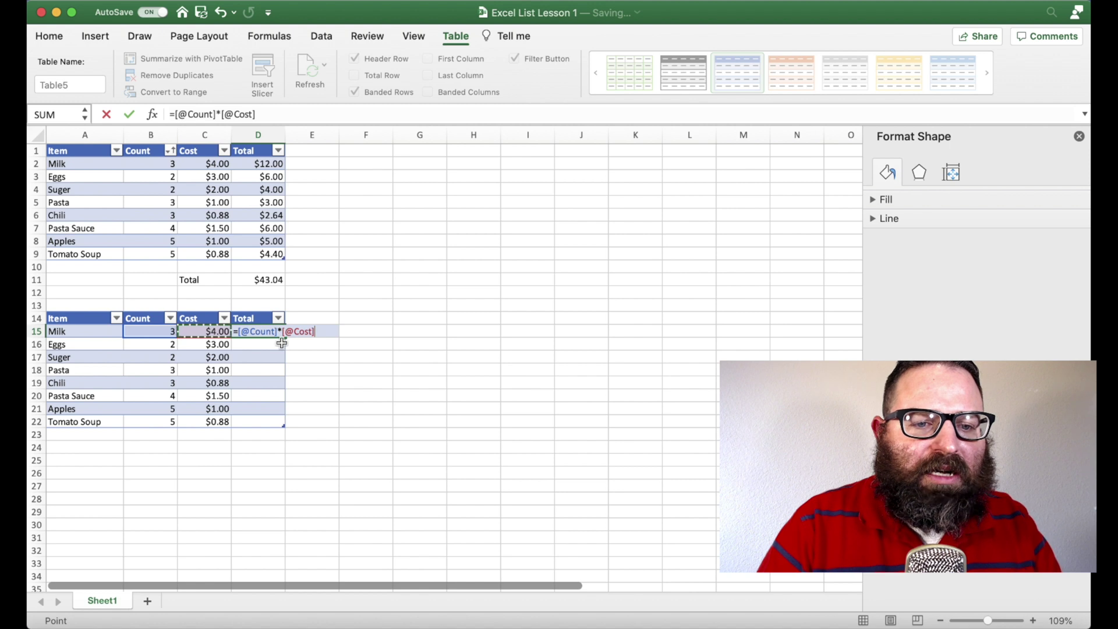
key("Return")
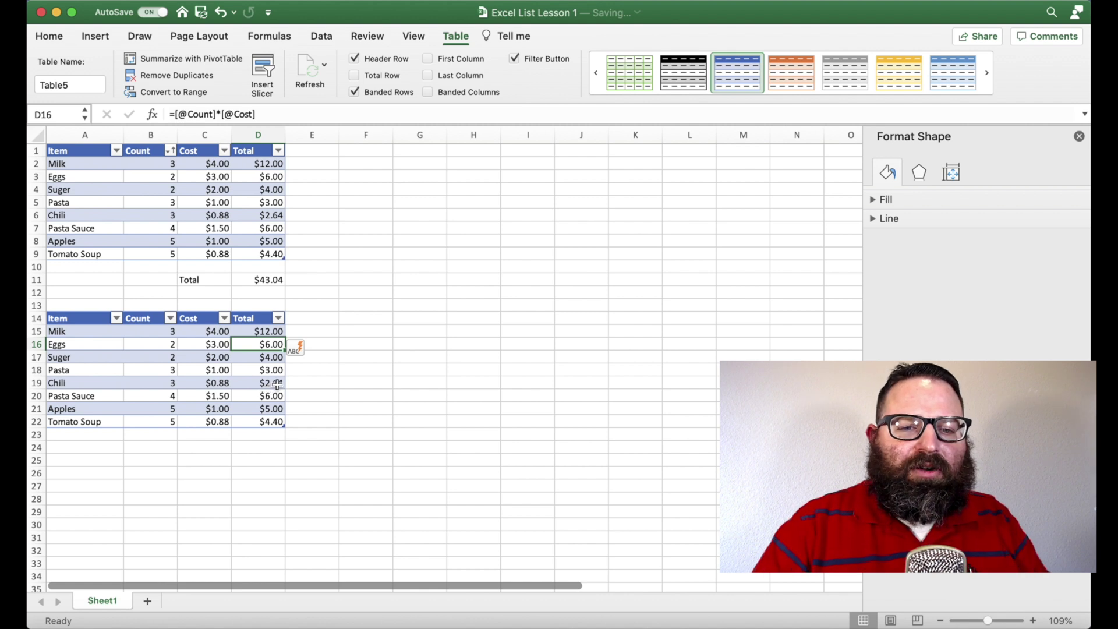
left_click(96, 460)
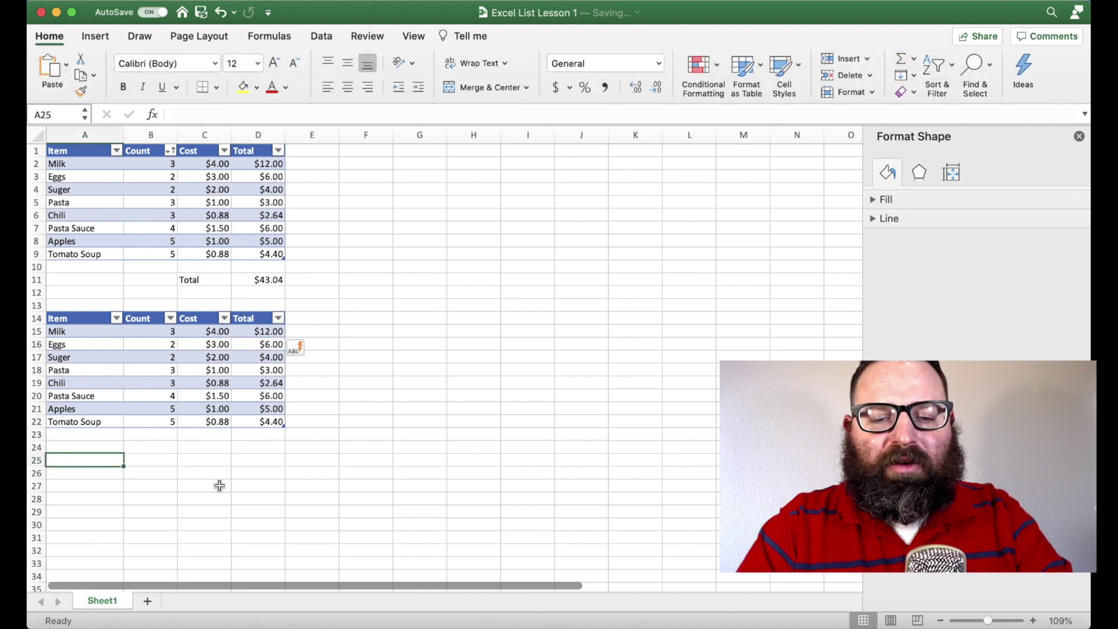
- Add a 'Total' label with =SUM(Table5[Total]) beside it, showing $43.04
type("Total")
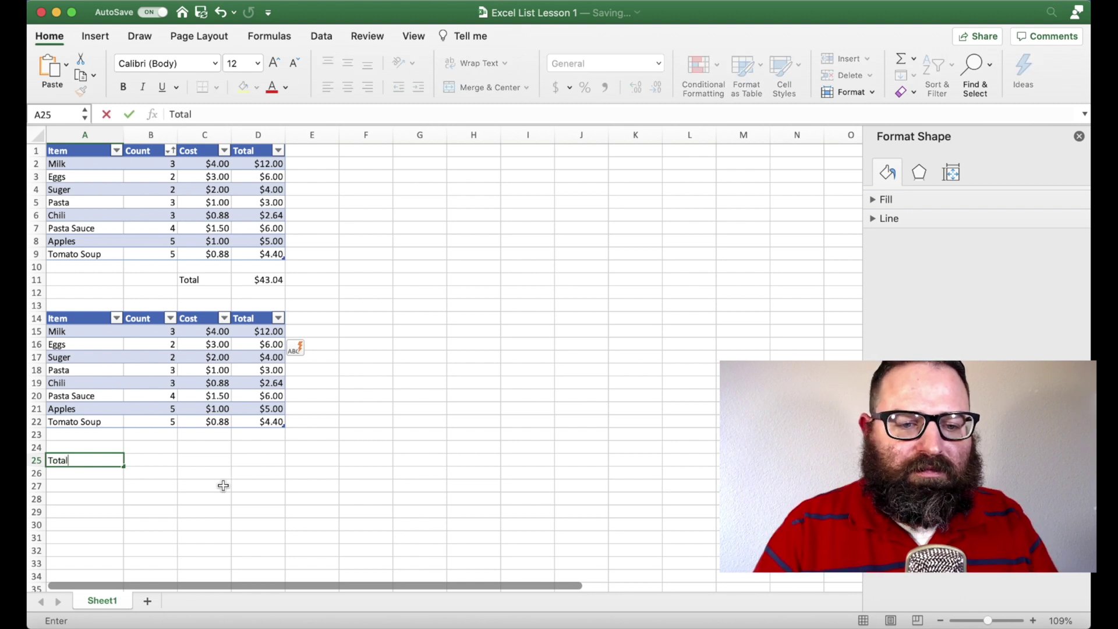
left_click(182, 464)
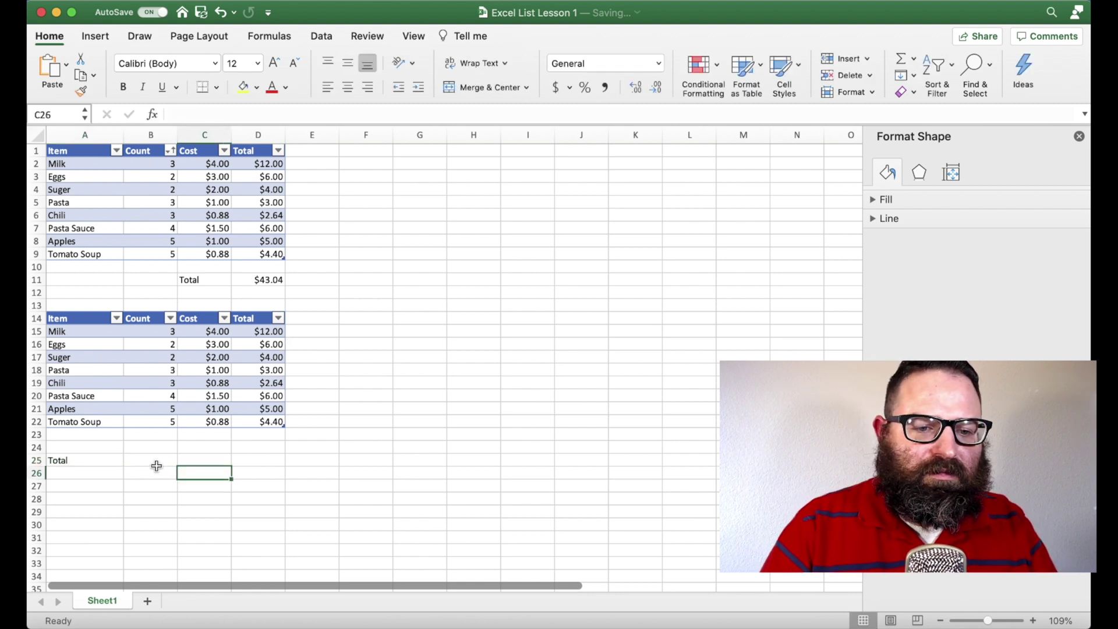
left_click(157, 460)
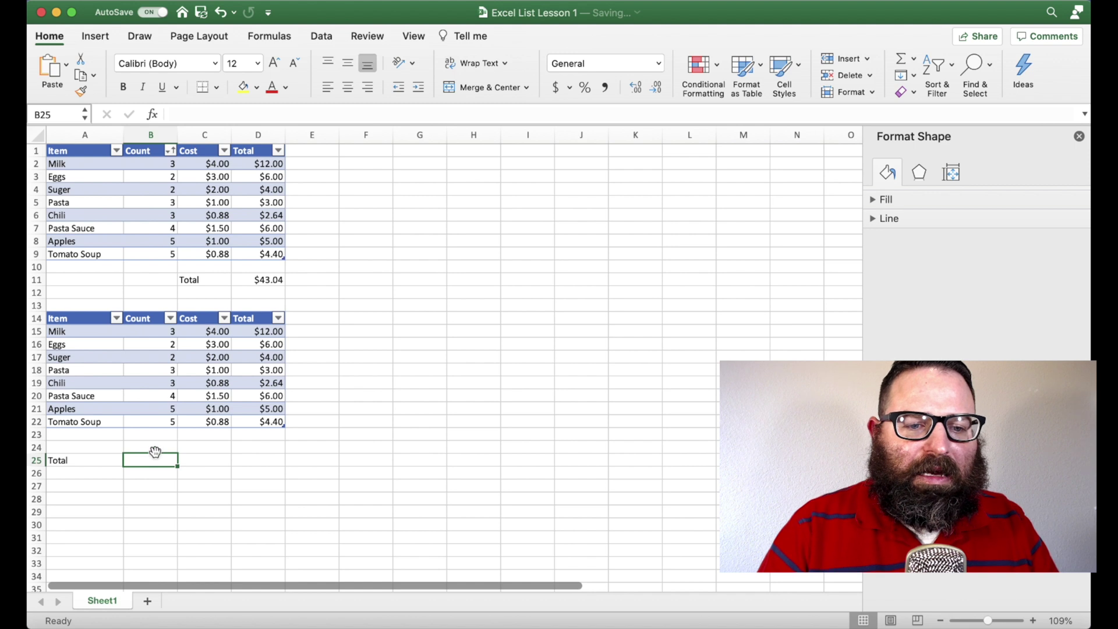
type("=Su")
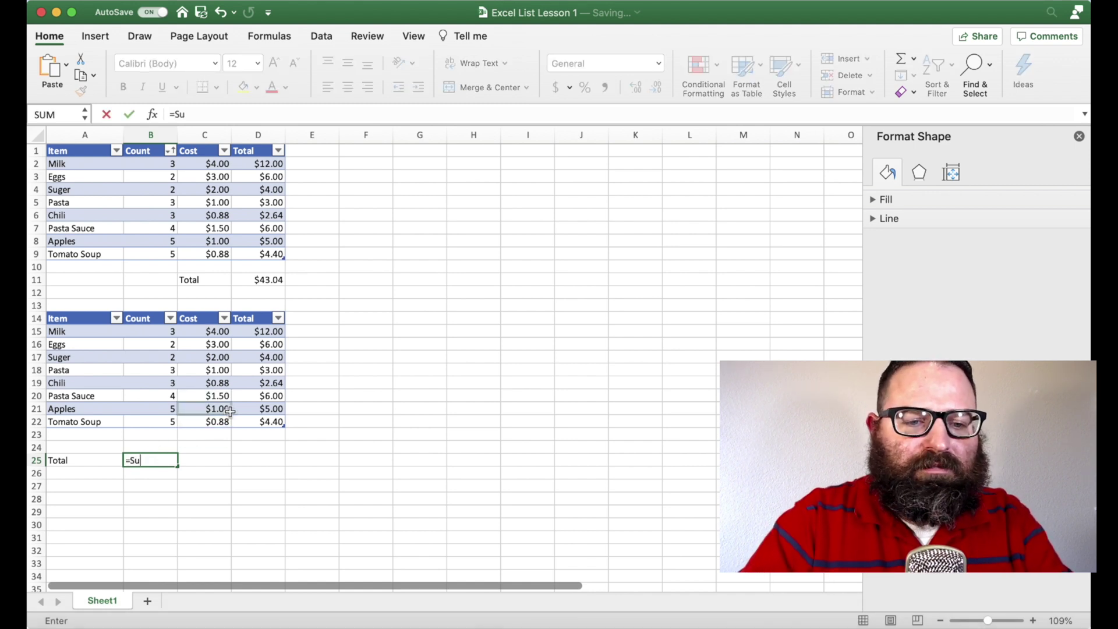
type("m(")
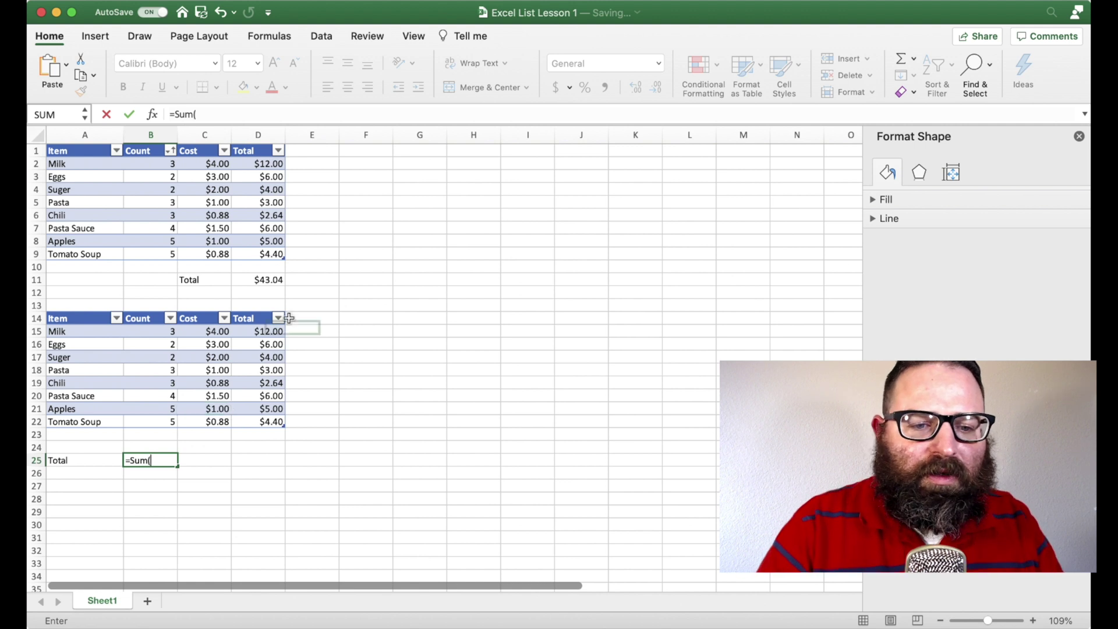
left_click_drag(259, 331, 273, 420)
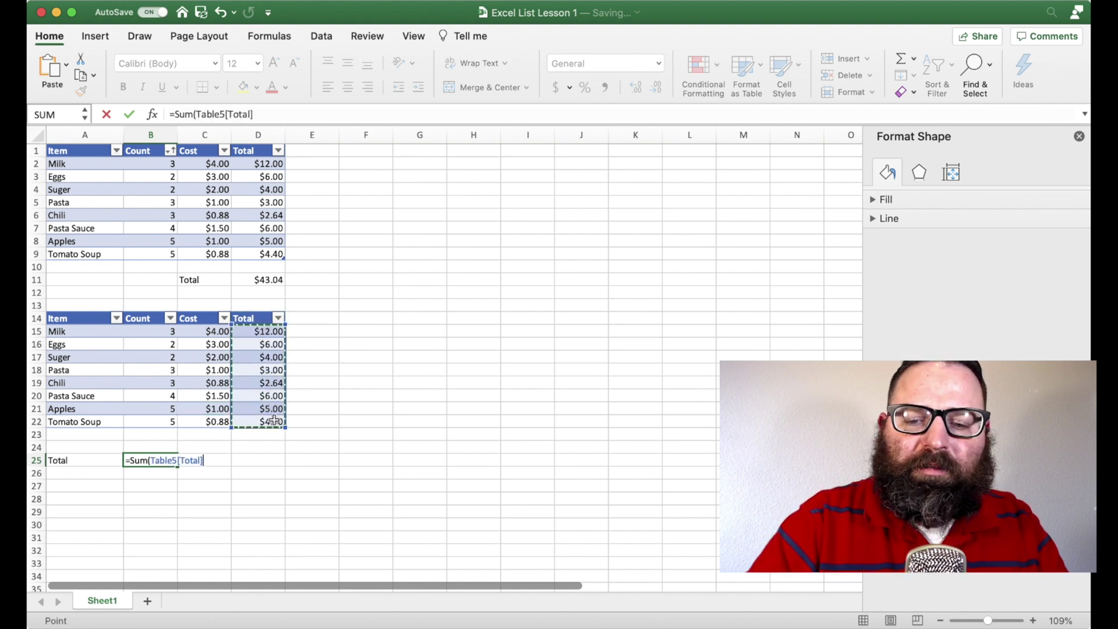
type(")")
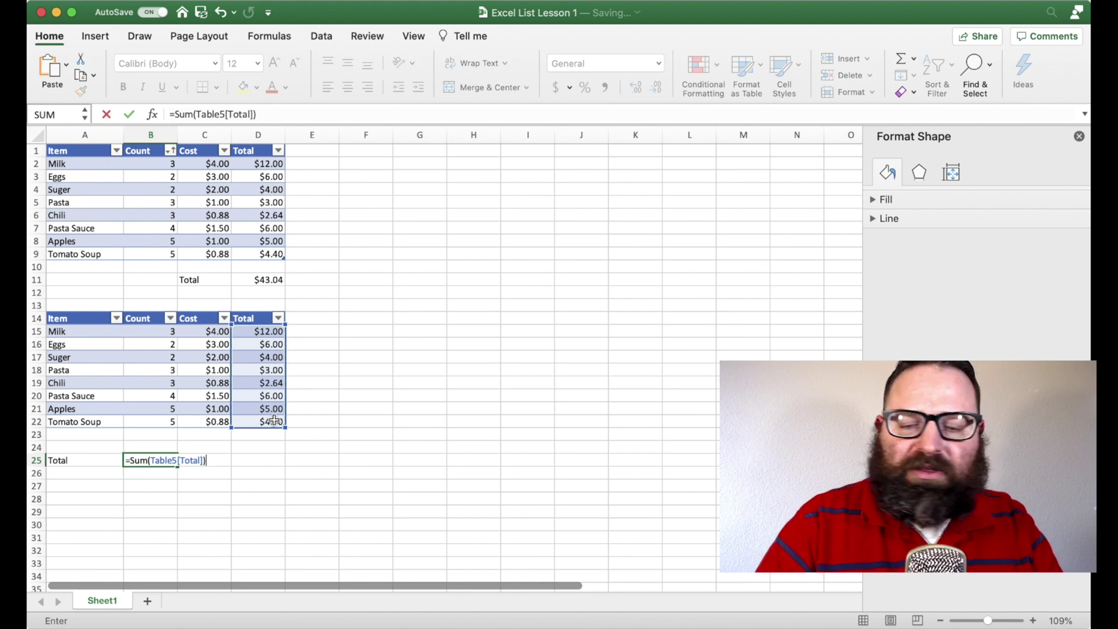
key("Return")
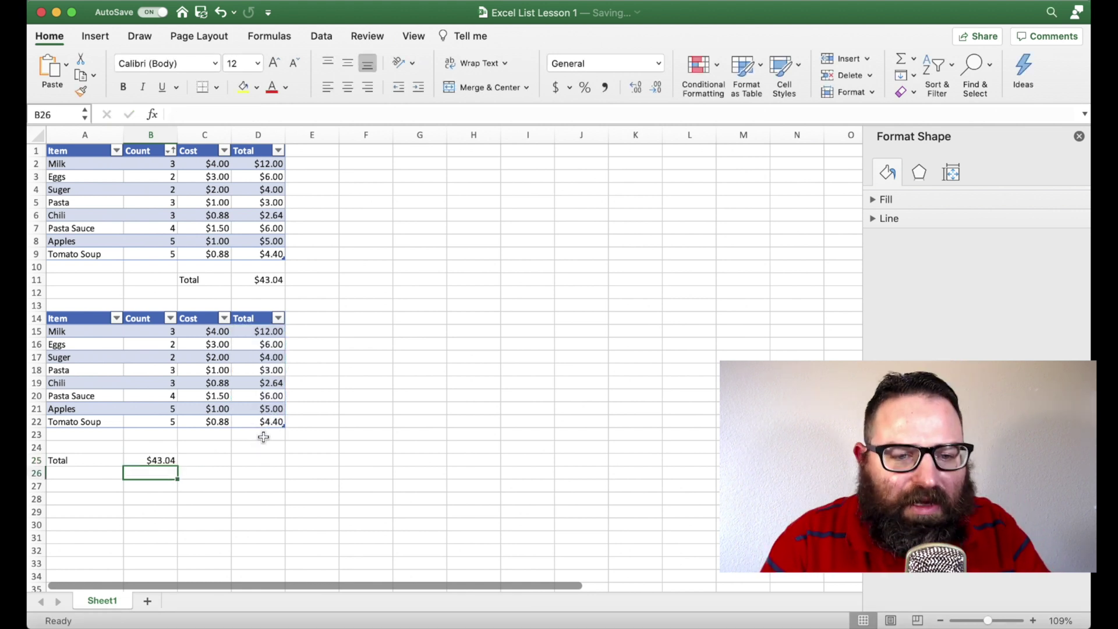
left_click_drag(78, 464, 423, 343)
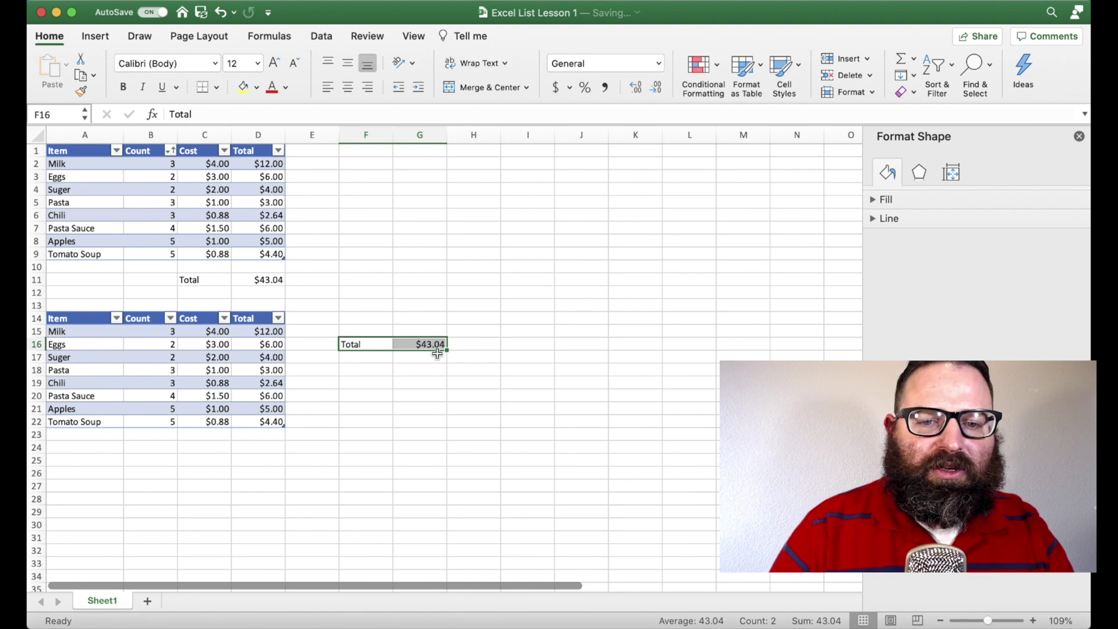
- Add a Bread row with count 3 and cost 1.99, bringing the total to $49.01
left_click(93, 438)
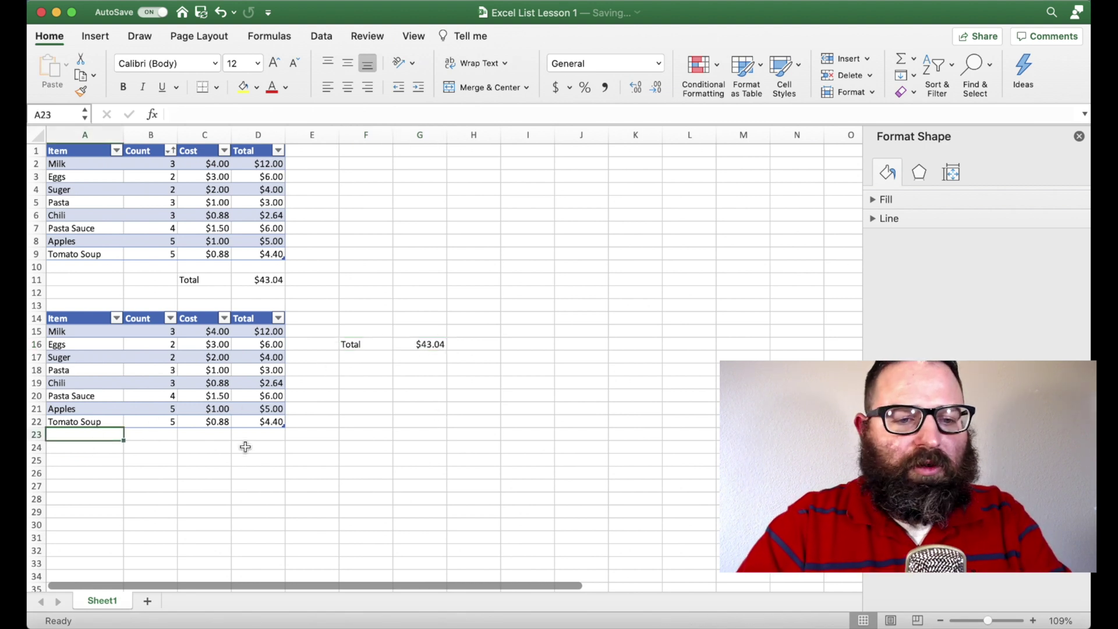
type("Bread")
key("Tab")
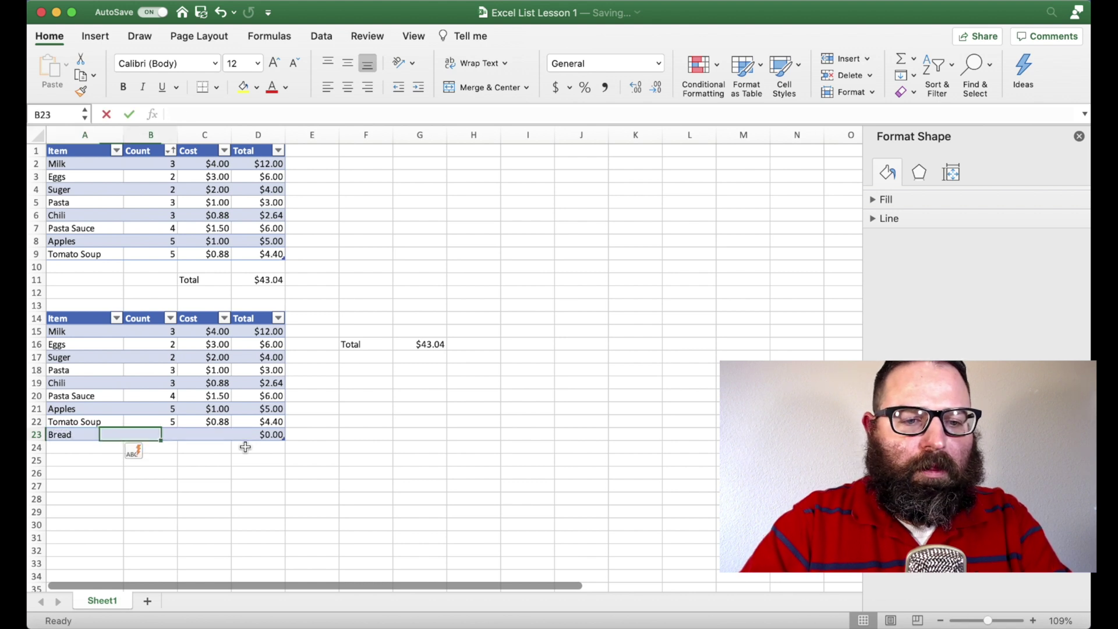
type("2")
key("Tab")
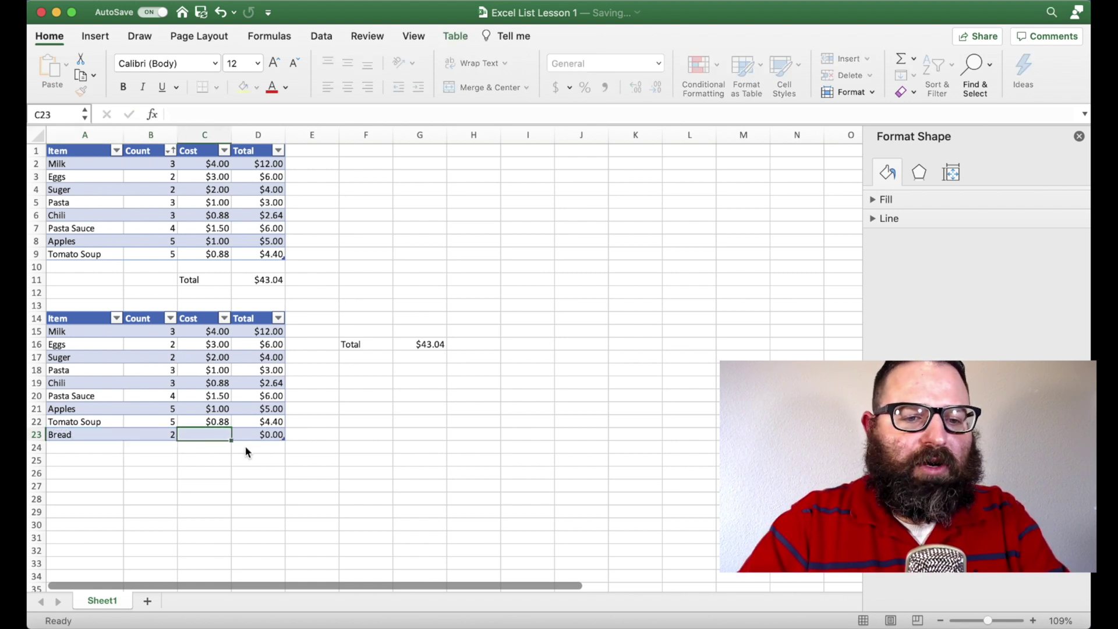
type("1.99")
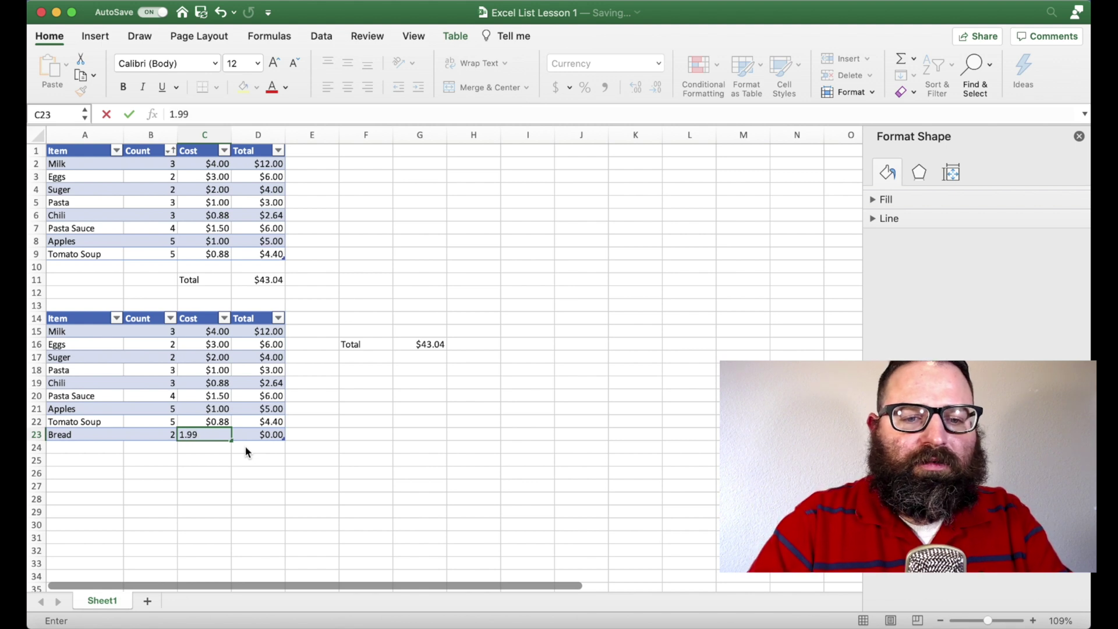
key("Return")
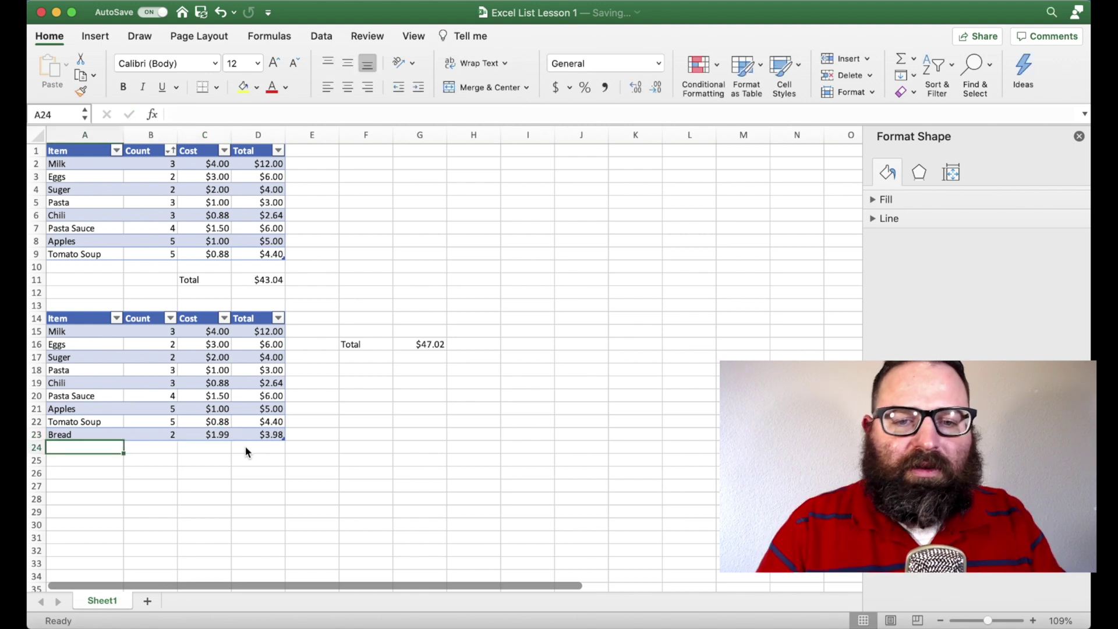
left_click(169, 436)
type("3")
left_click(220, 481)
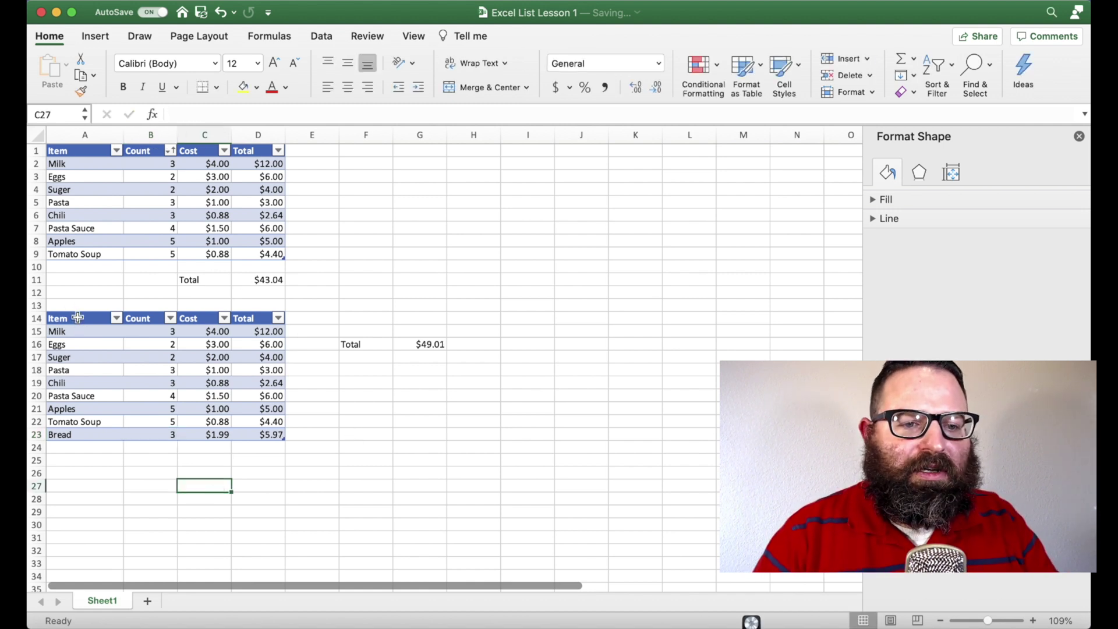
left_click_drag(69, 320, 454, 437)
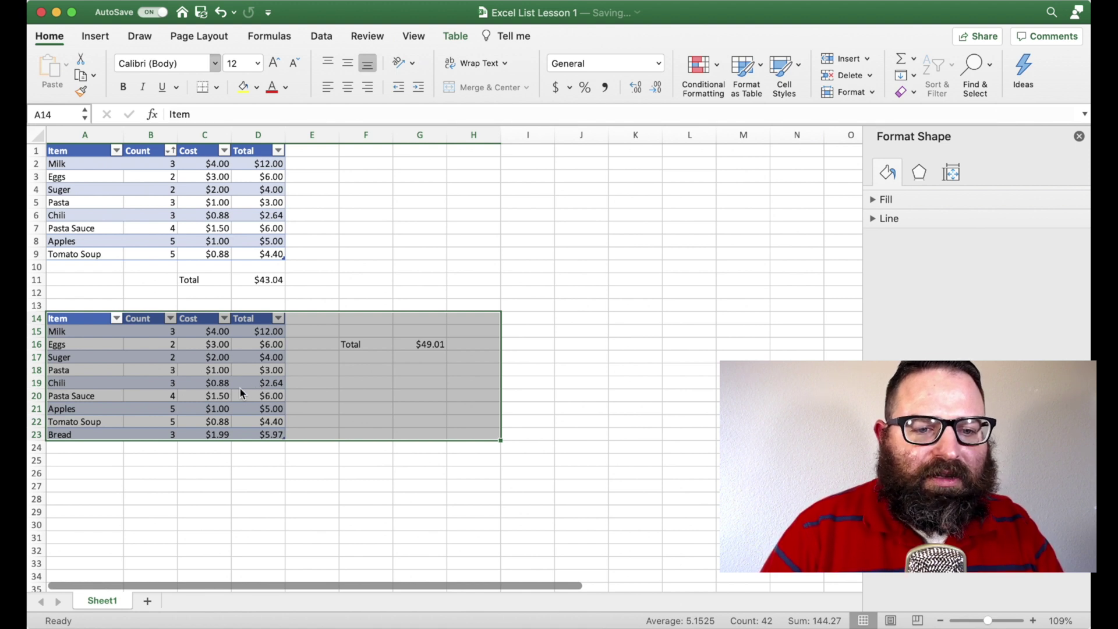
- Set the table and total in Century Gothic size 14 and AutoFit columns A–G
key("super+z")
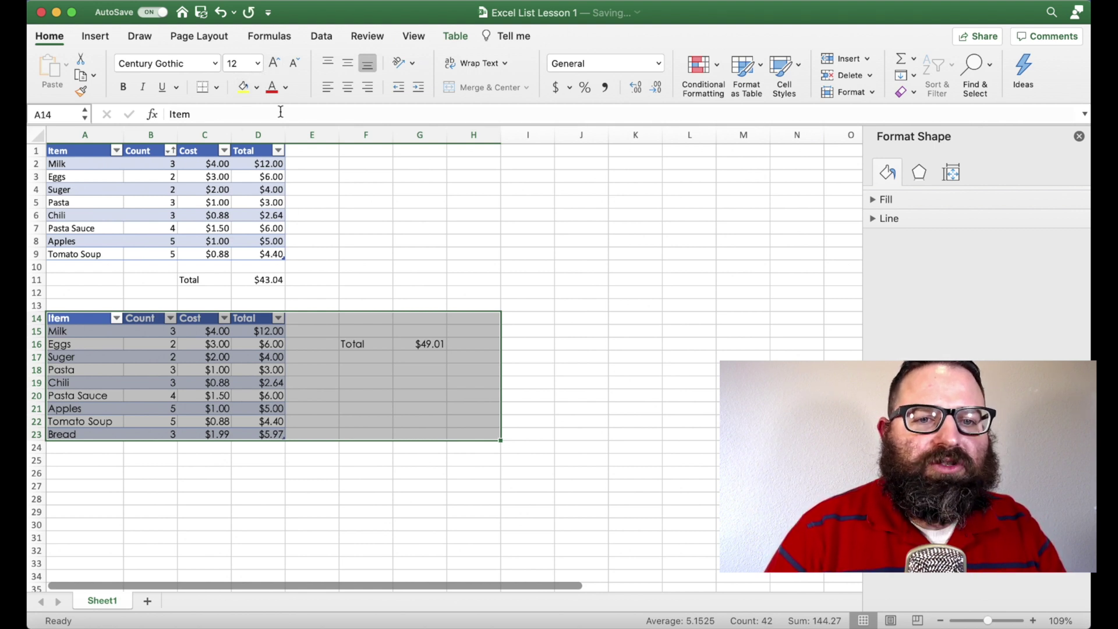
left_click(275, 67)
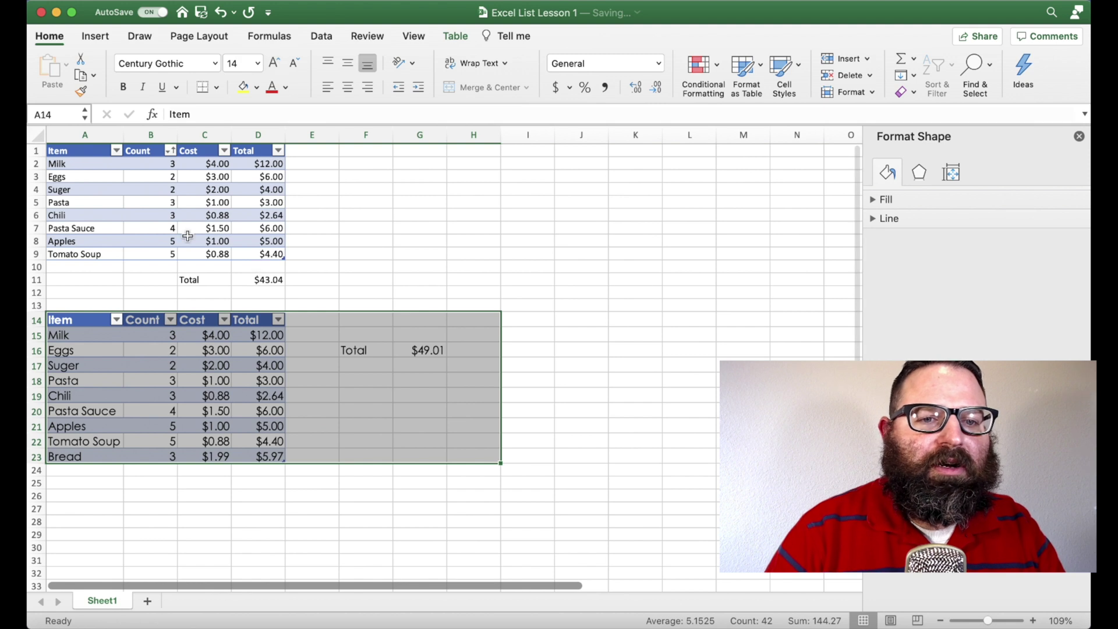
left_click(103, 135)
left_click_drag(103, 135, 447, 134)
double_click(447, 133)
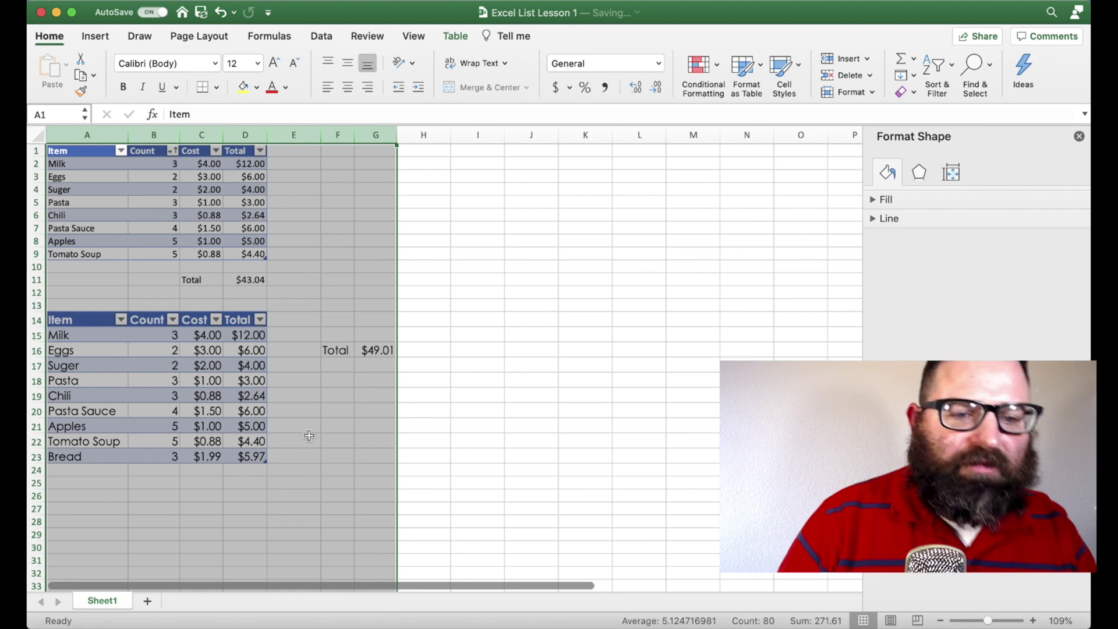
left_click(342, 416)
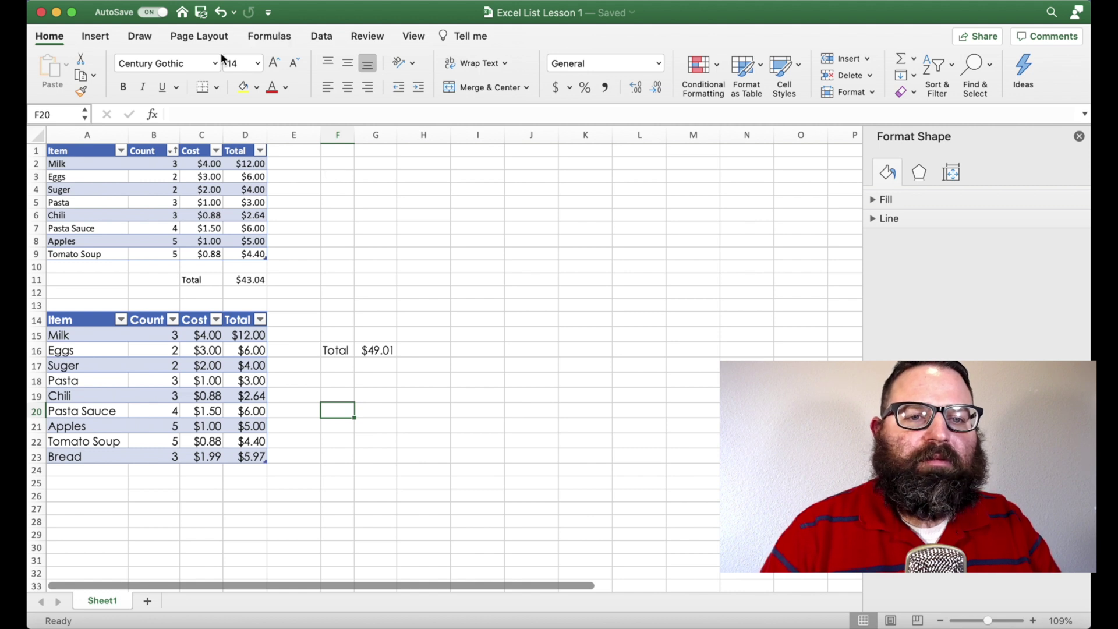
- Select the lower table A14:D23 and bring up the chart insertion options
left_click_drag(90, 318, 256, 460)
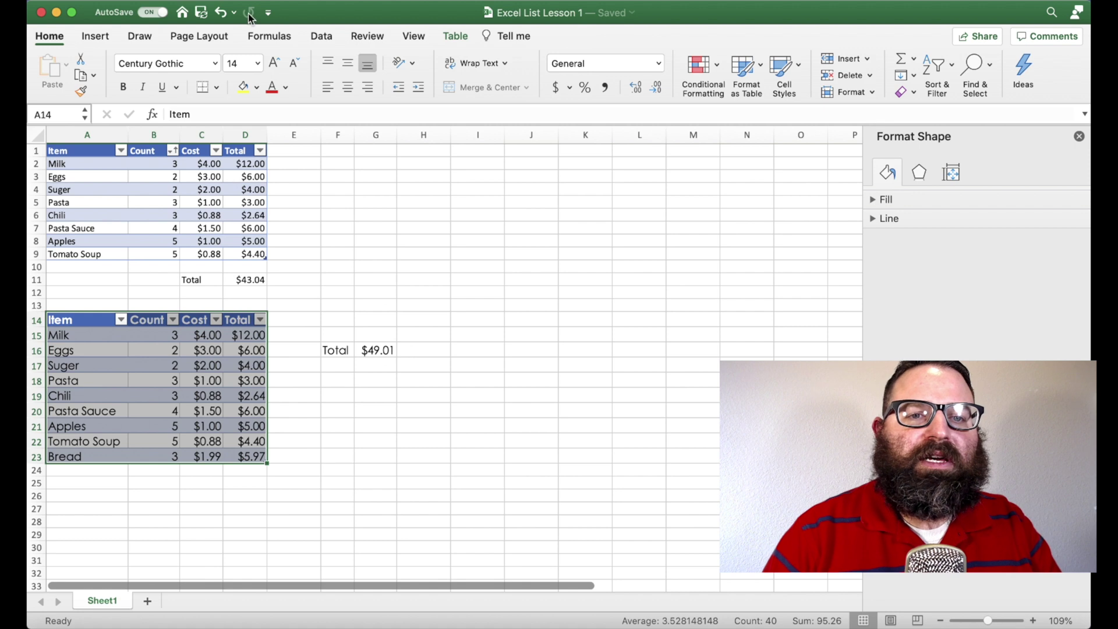
left_click(94, 38)
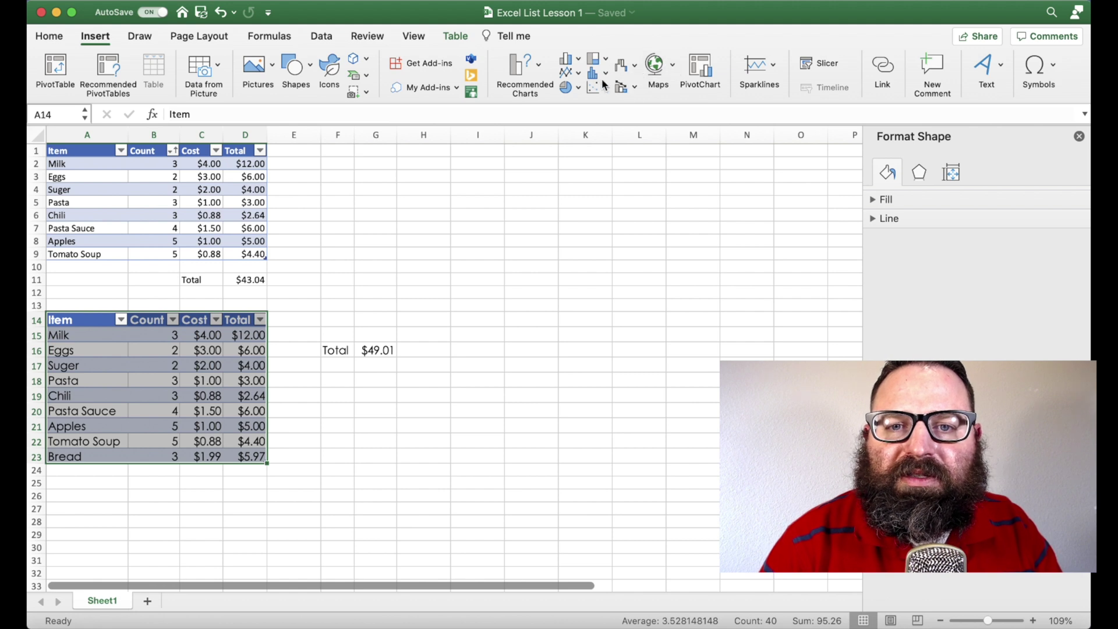
left_click(581, 61)
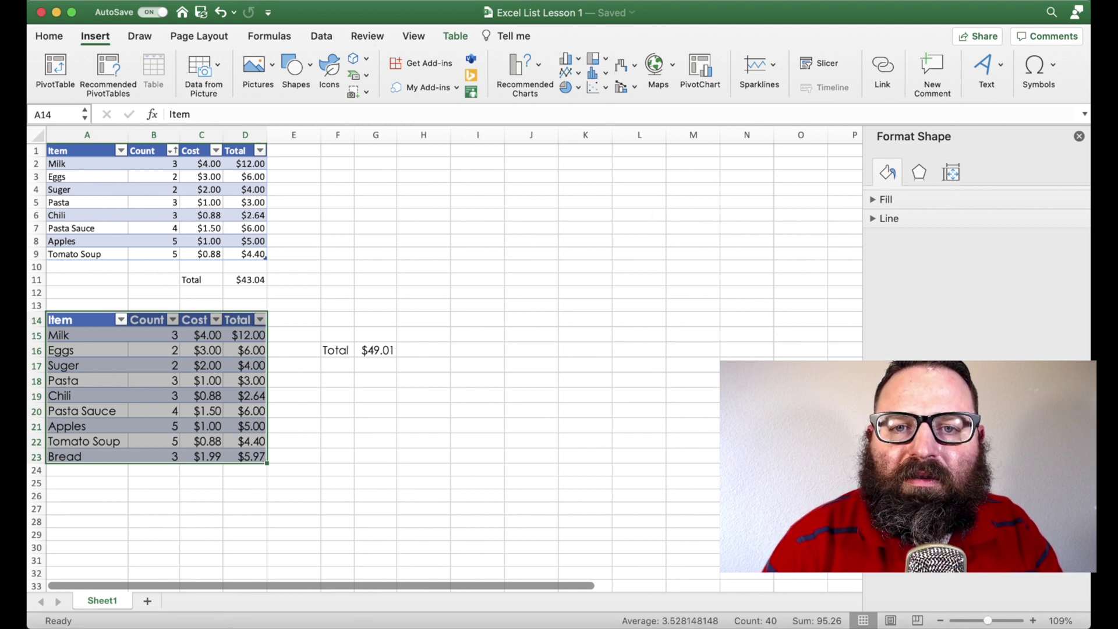
left_click(605, 74)
left_click(606, 77)
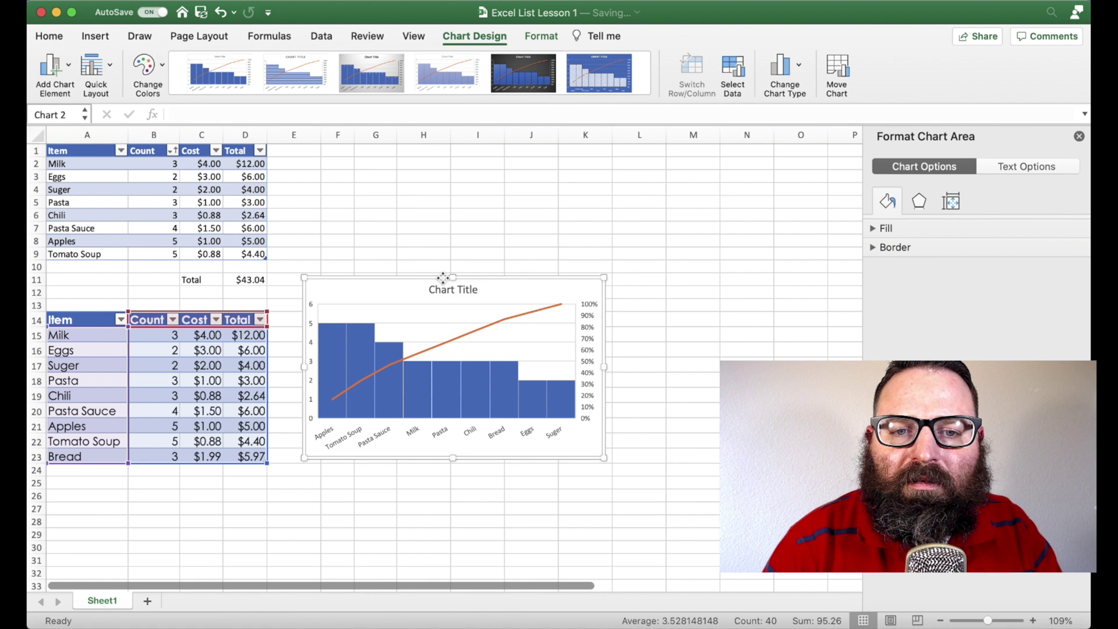
left_click_drag(443, 278, 567, 301)
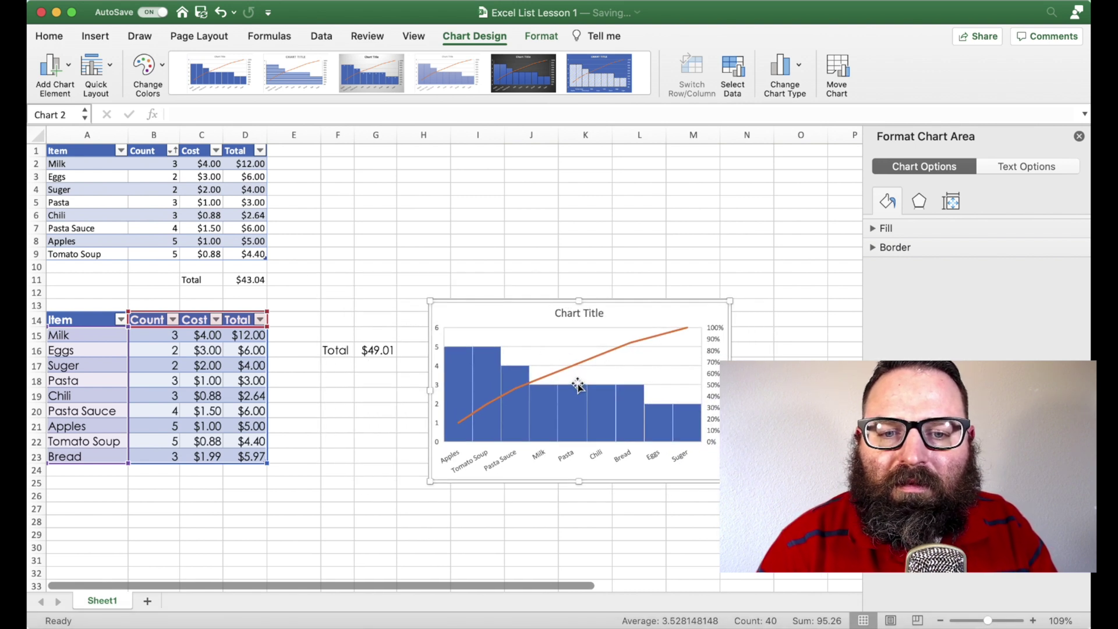
key("Delete")
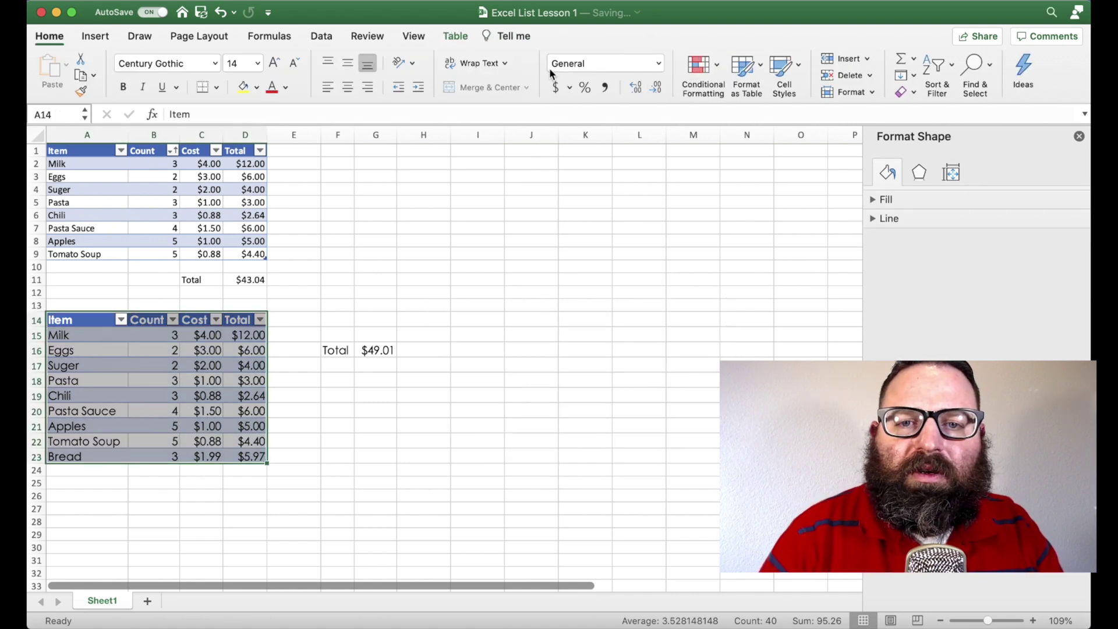
- Move the column chart right to uncover the total and pick the dark chart style
left_click(109, 35)
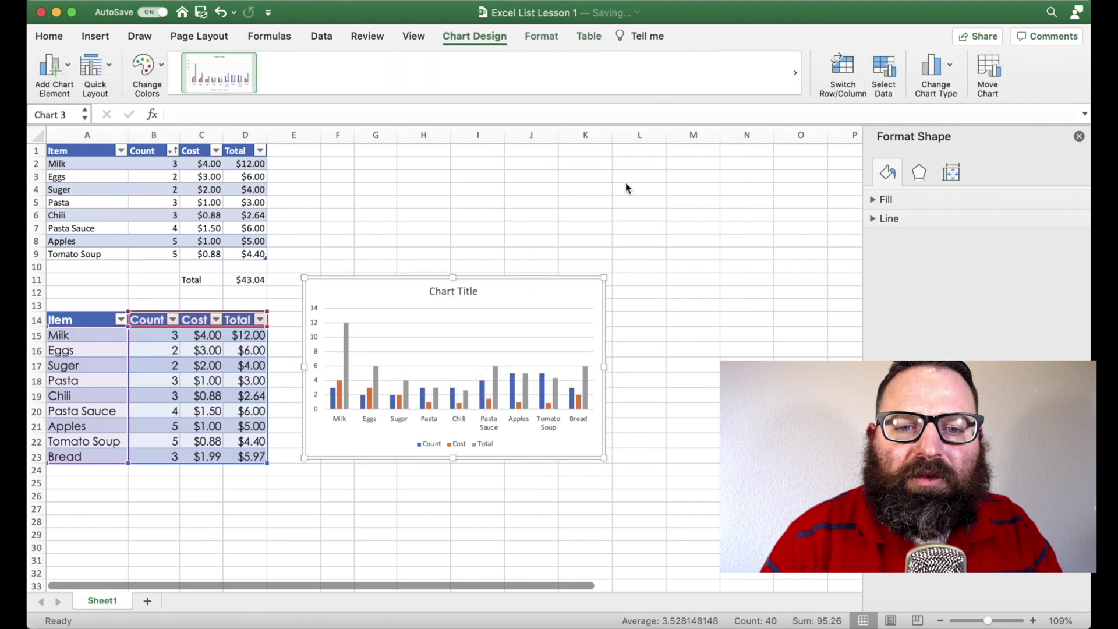
left_click_drag(407, 281, 499, 298)
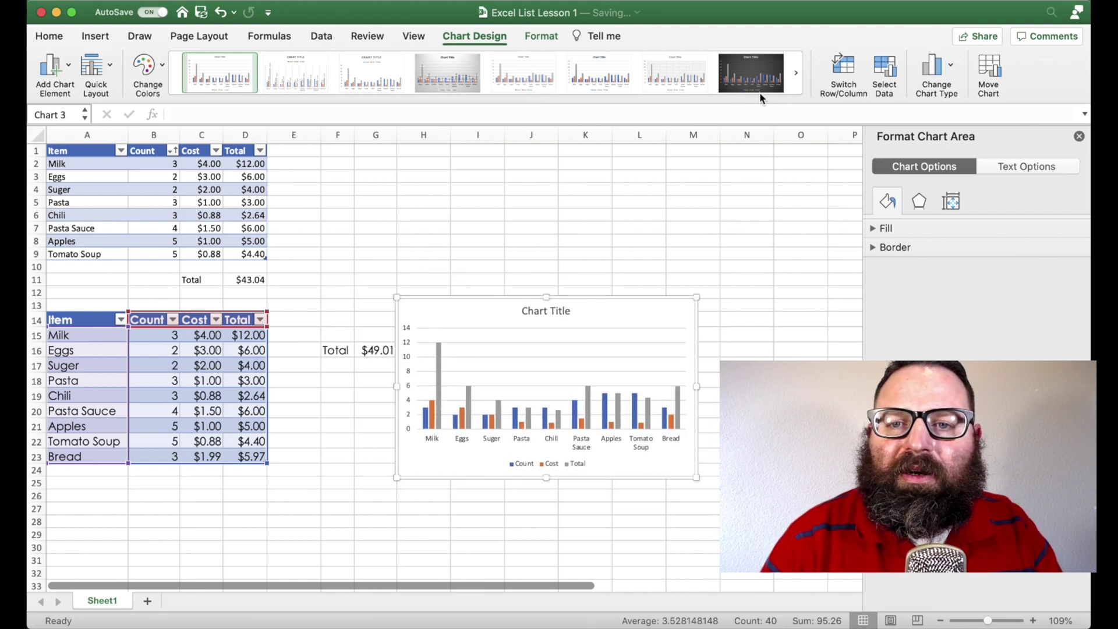
left_click(751, 73)
- Retitle the chart 'My Grocery List', removing the leftover placeholder words
left_click(553, 312)
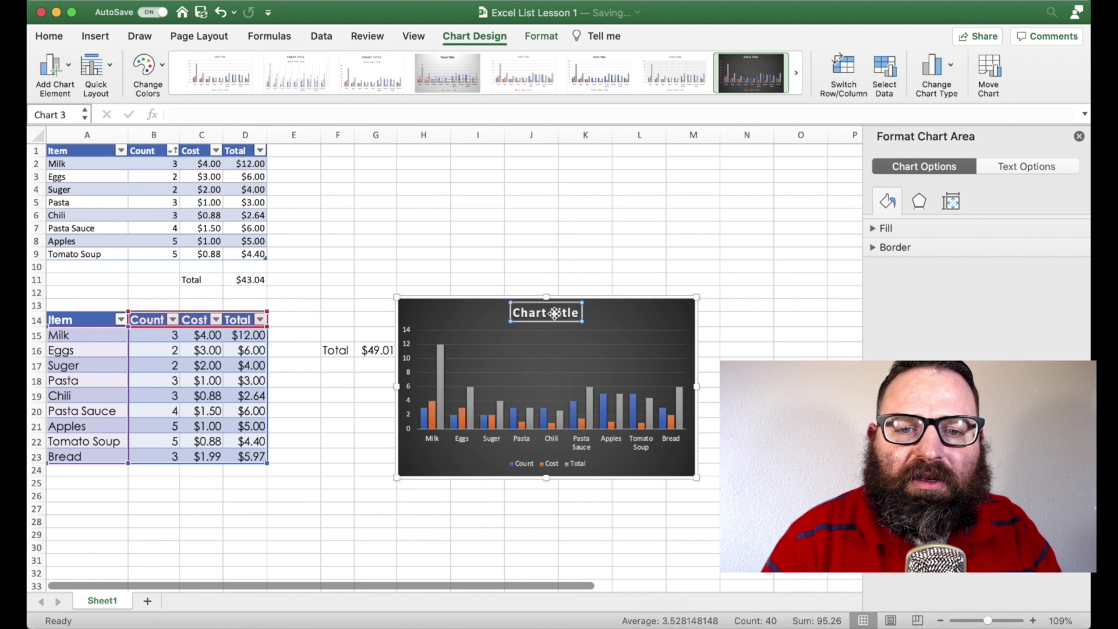
type("My")
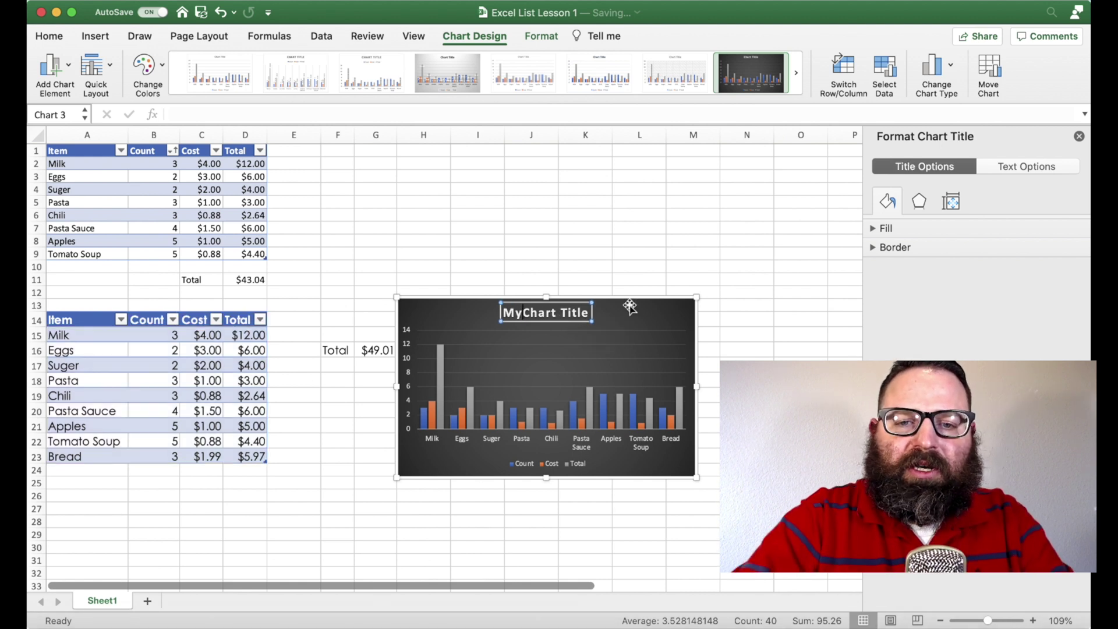
type(" Grocery")
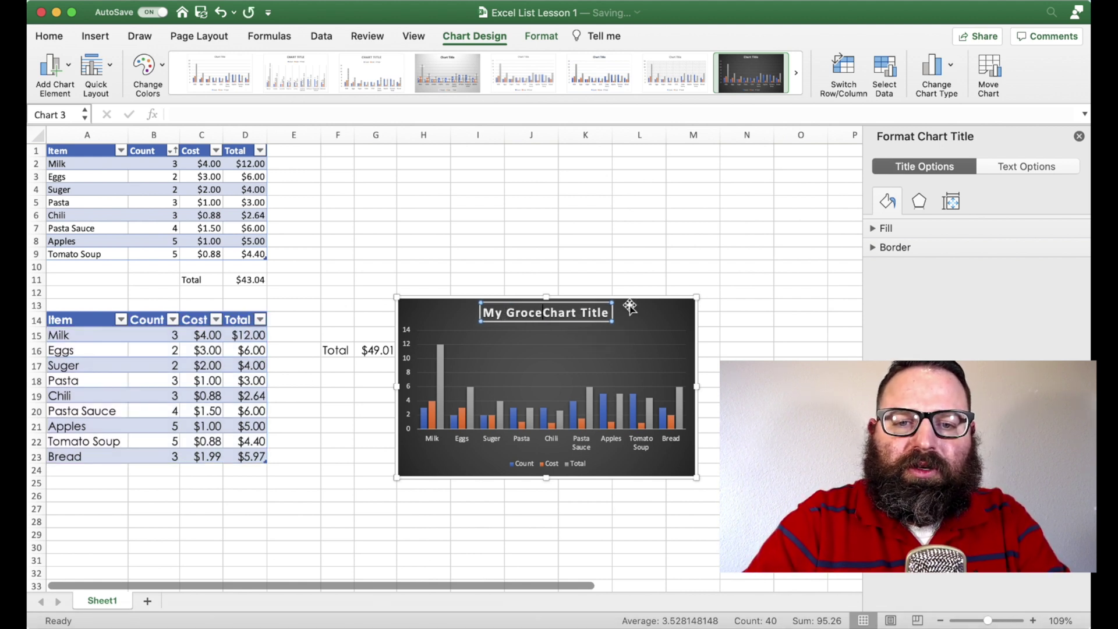
type(" List")
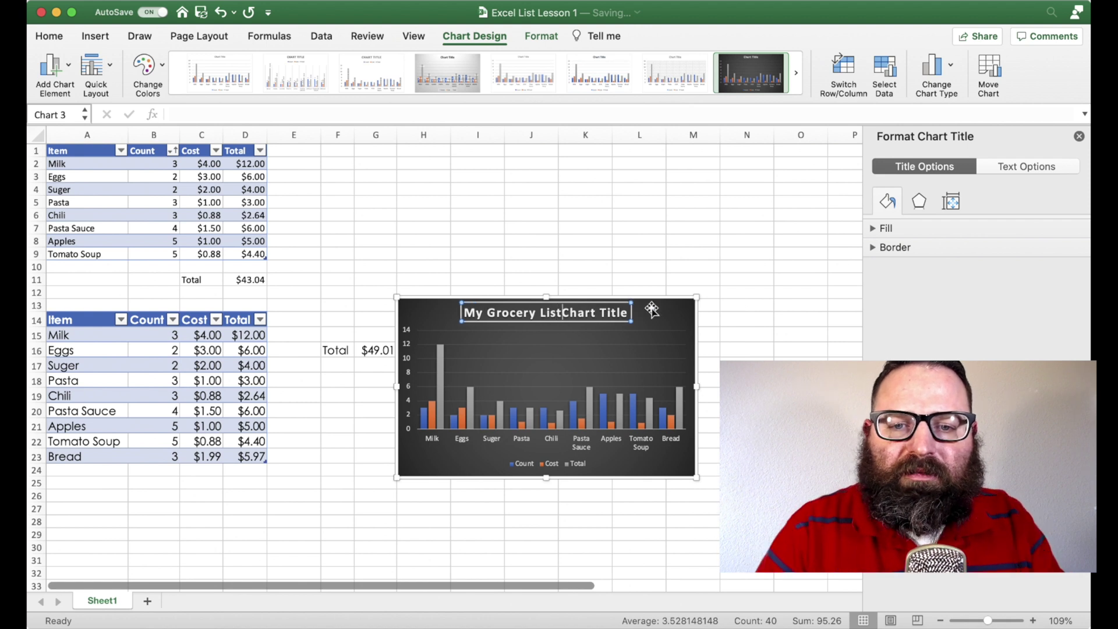
left_click_drag(609, 309, 624, 308)
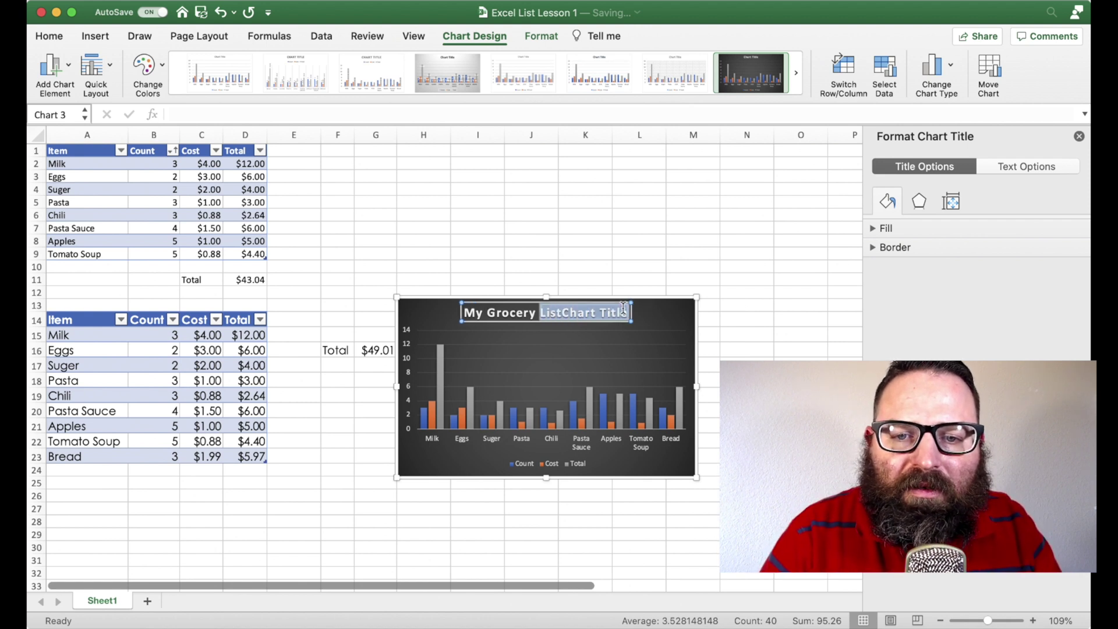
key("BackSpace")
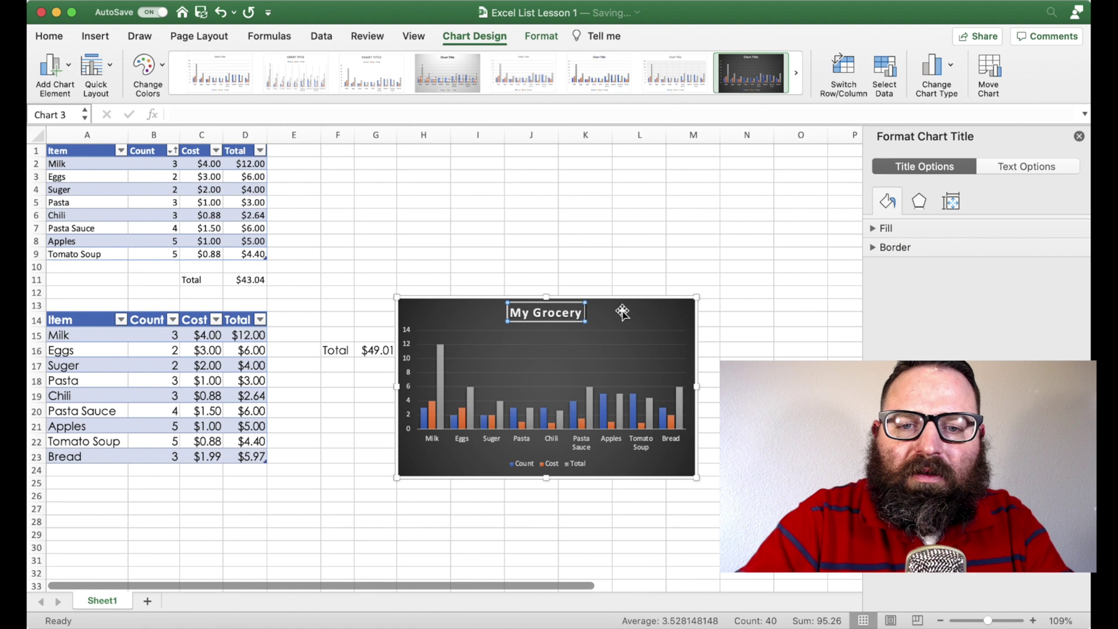
type("Lis")
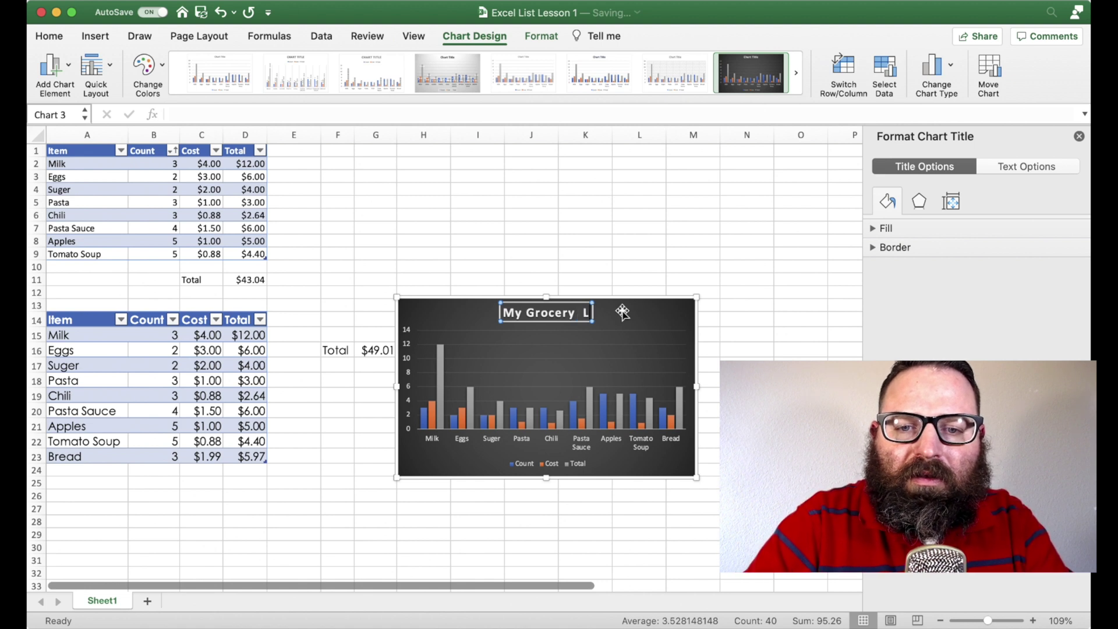
key("BackSpace")
key("BackSpace")
key("BackSpace")
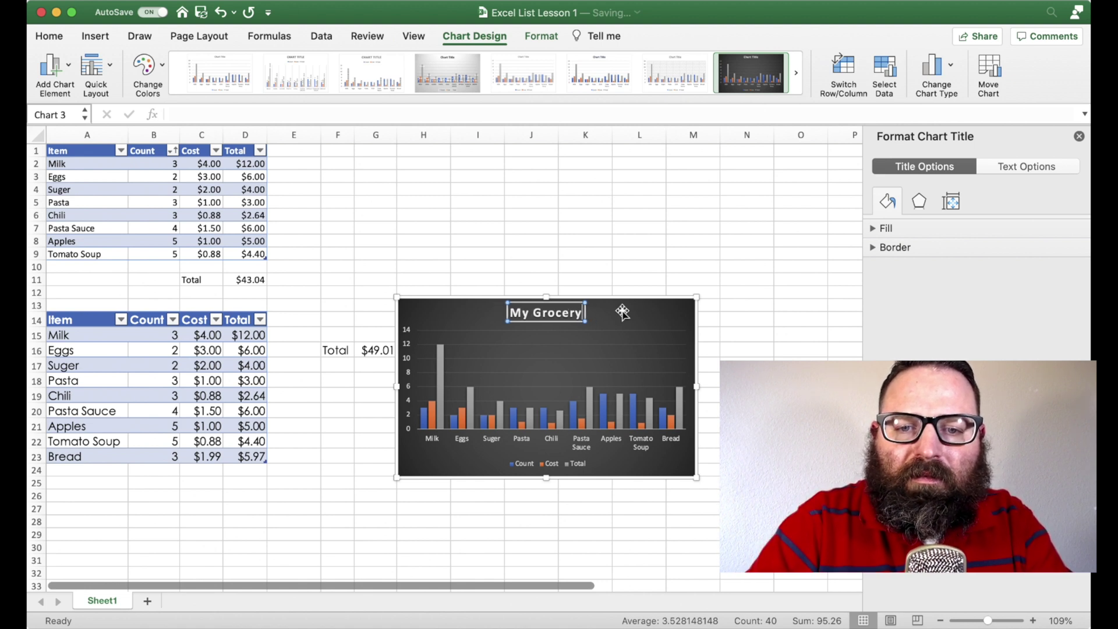
type("L")
key("BackSpace")
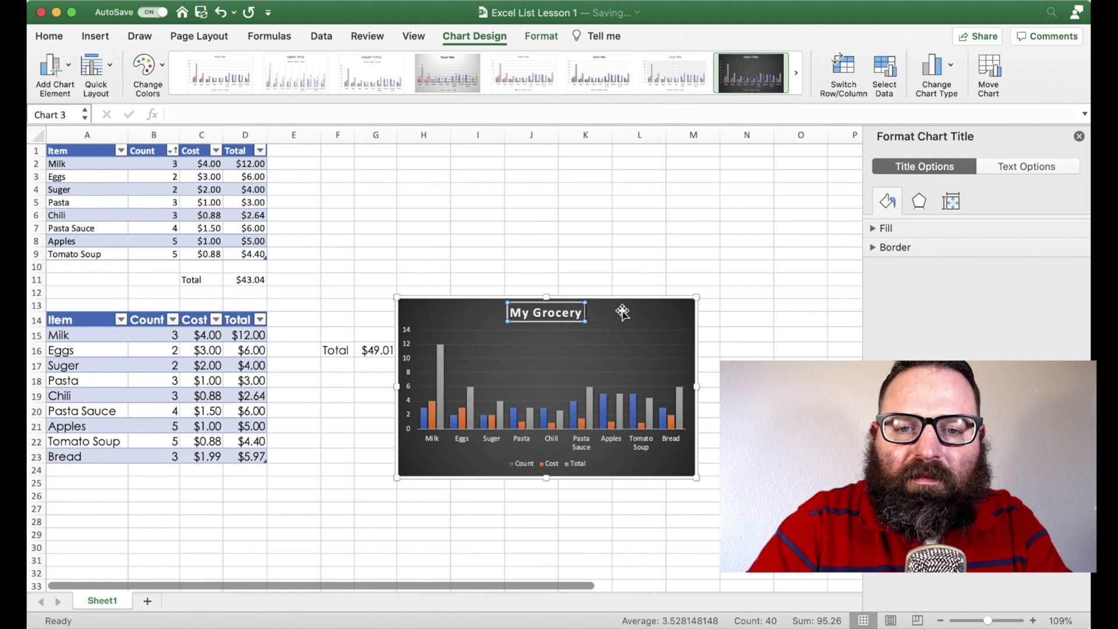
type("List")
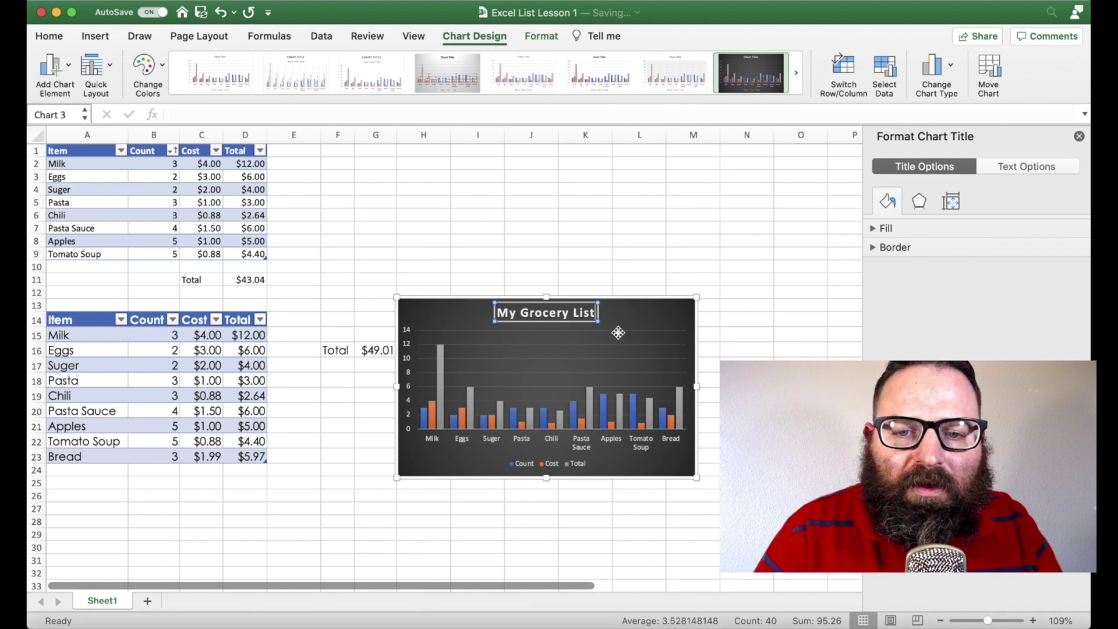
left_click(618, 333)
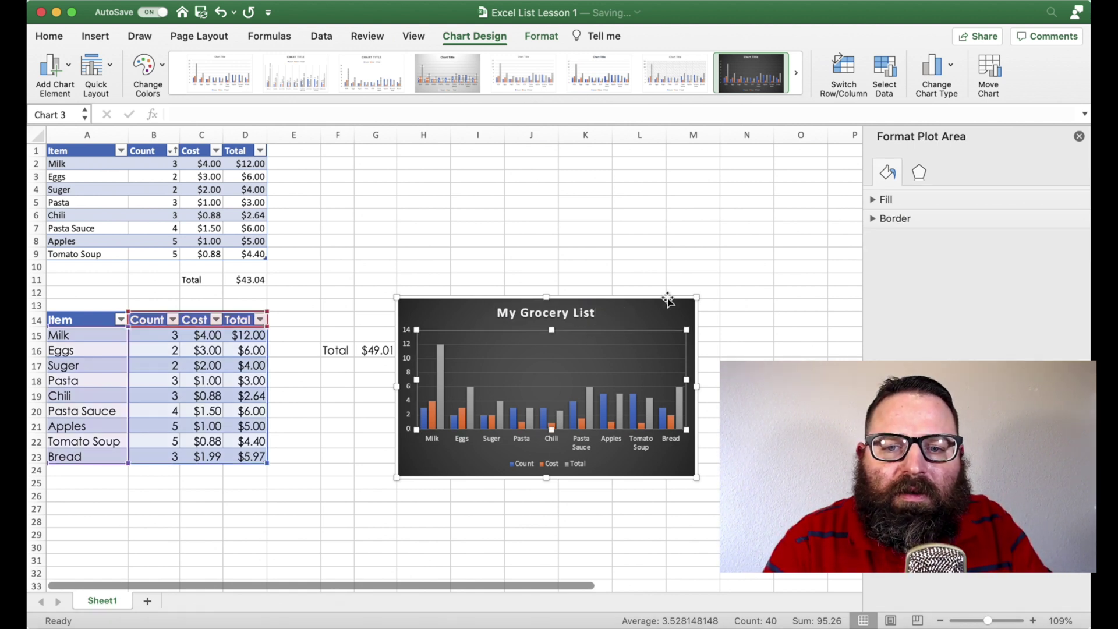
- Drag the chart's corner up and right to enlarge it, then bring up the Count series options
left_click_drag(697, 296, 802, 163)
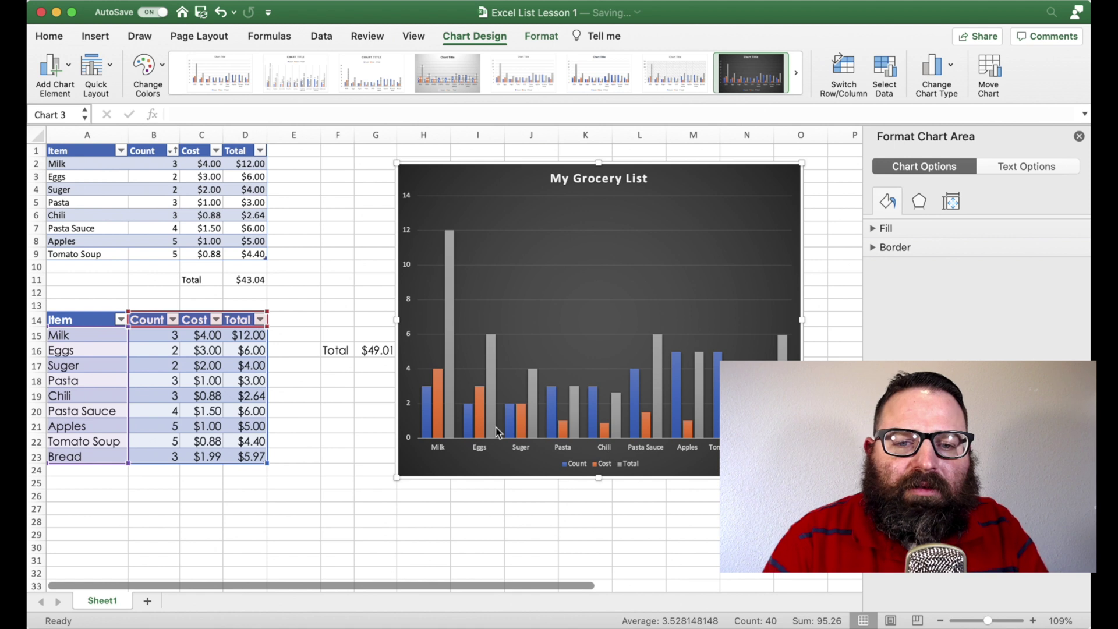
left_click(429, 412)
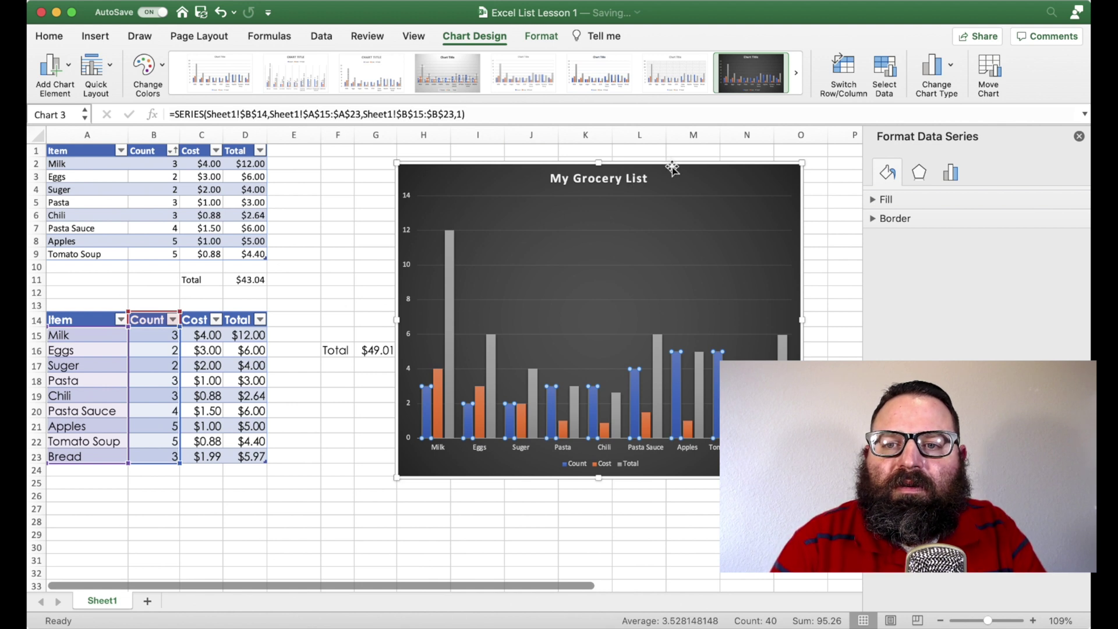
left_click(953, 174)
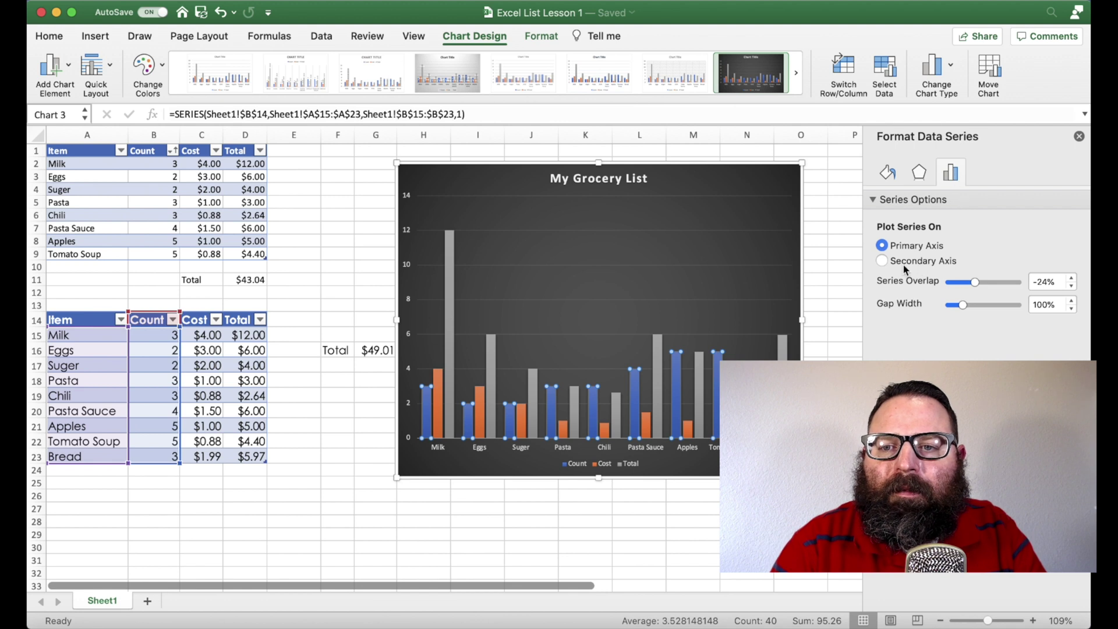
- Put the Count series on the secondary axis and make Total a line in a combo chart
left_click(883, 261)
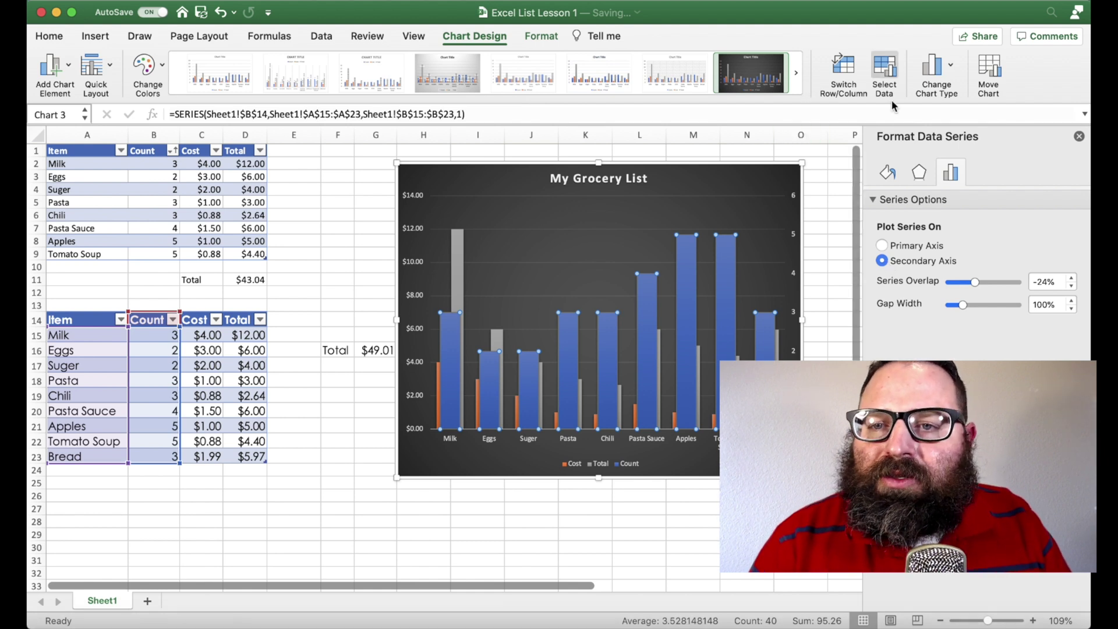
left_click(953, 66)
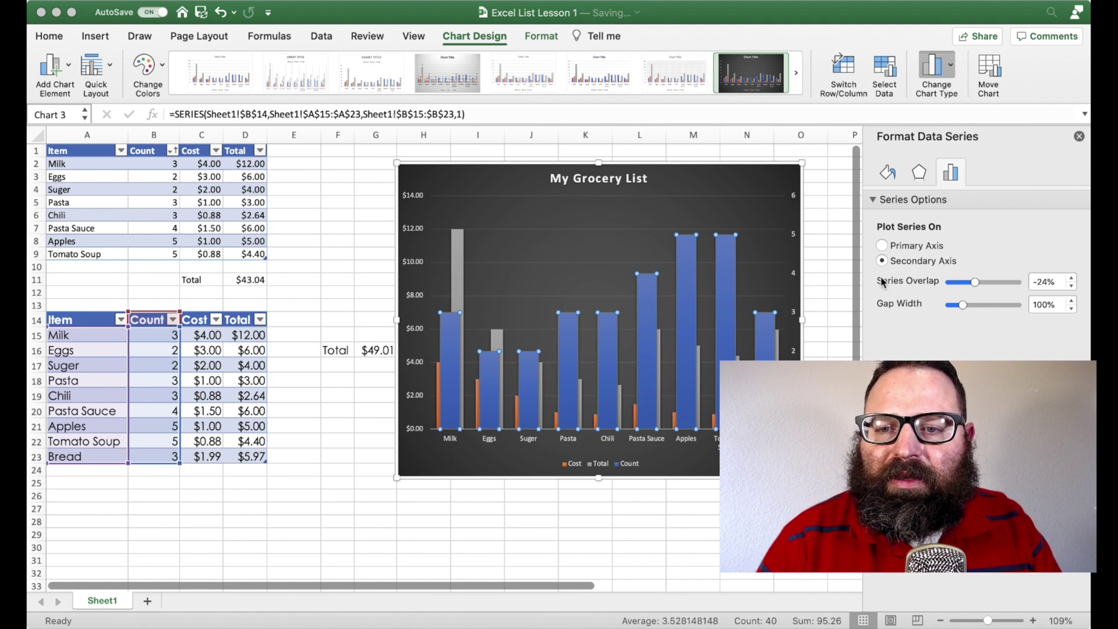
left_click(713, 271)
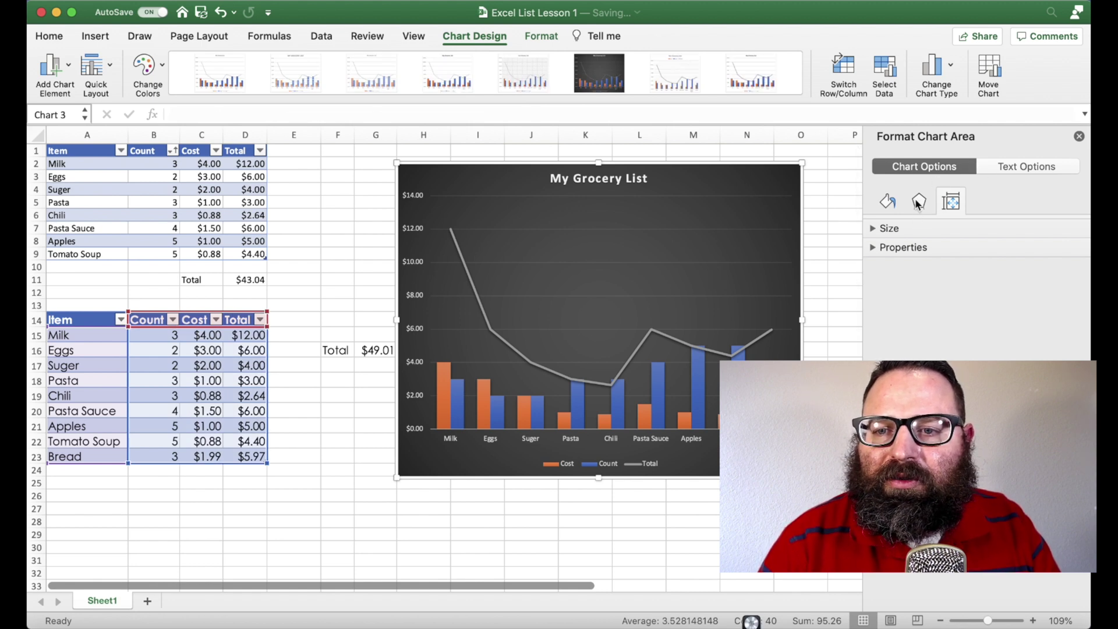
- Look through the chart area's size, effects and text settings, ending on fill and border
left_click(874, 229)
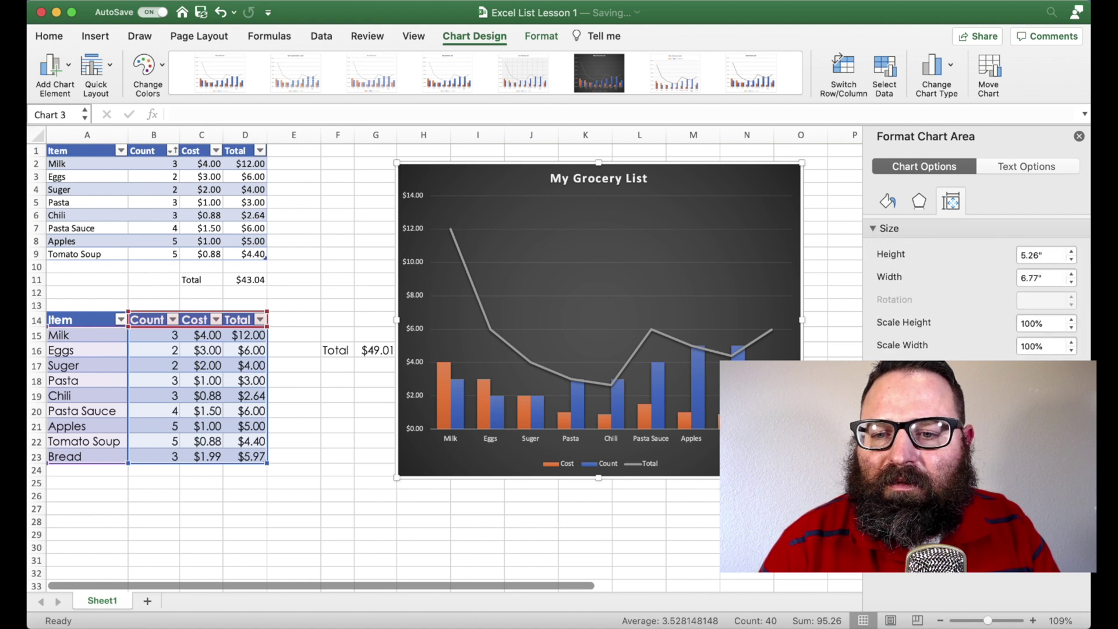
left_click(921, 202)
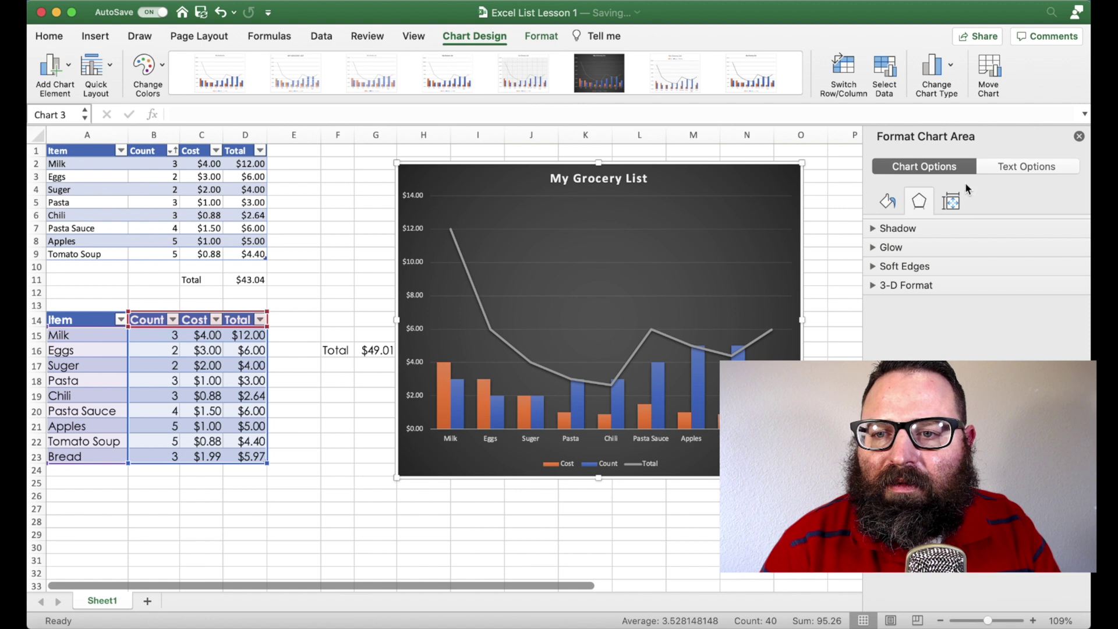
left_click(998, 175)
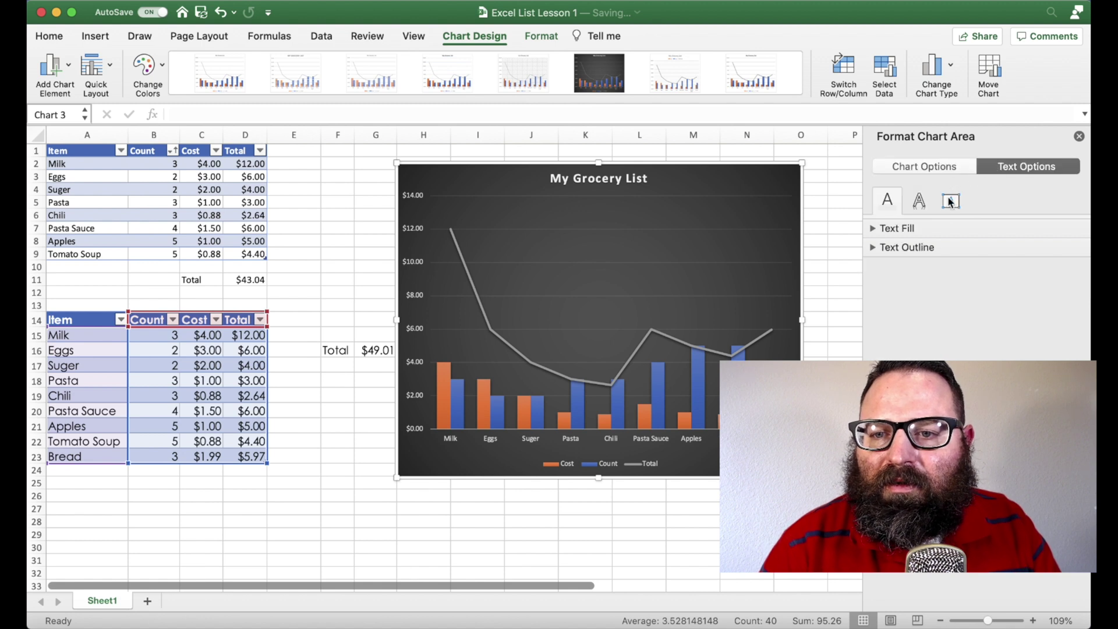
left_click(941, 164)
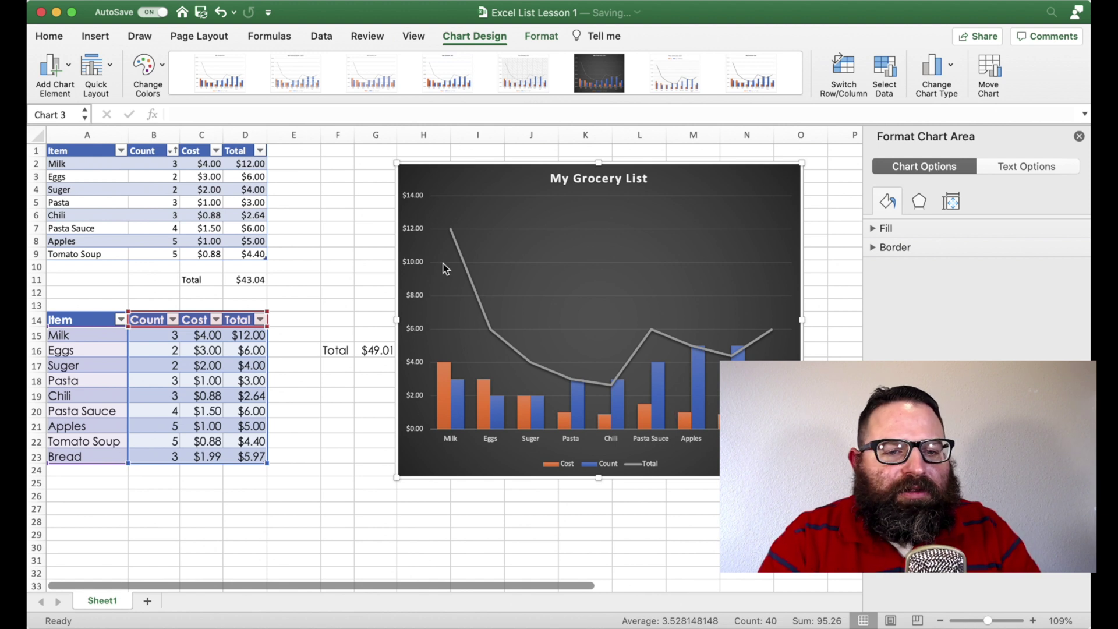
- Deselect the chart, undo the previous sort, and sort the table by Cost ascending
left_click(288, 350)
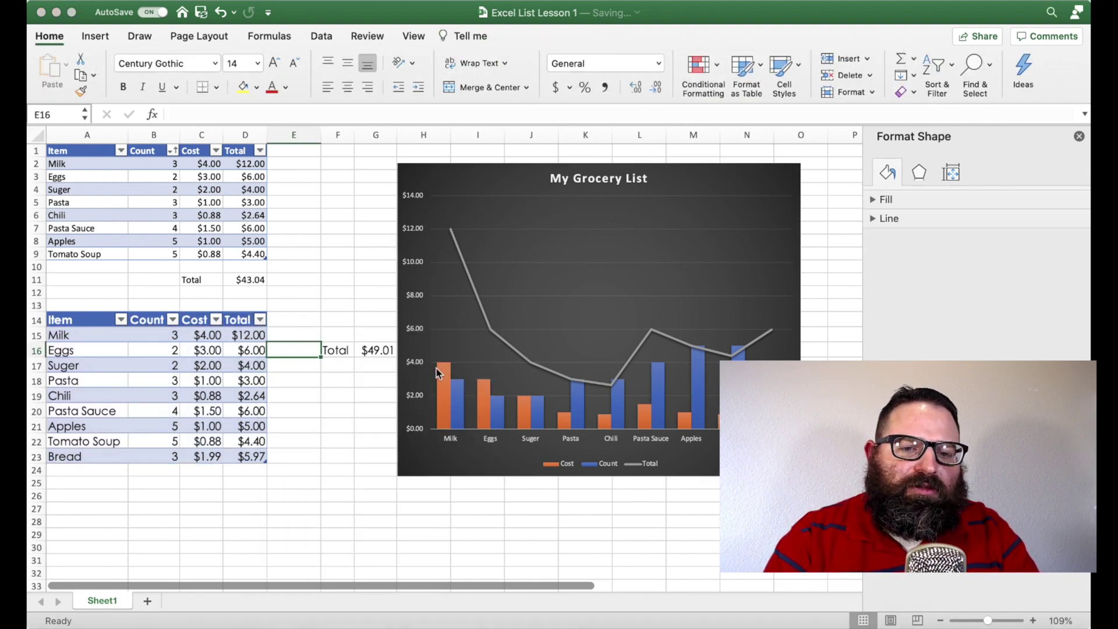
key("super+z")
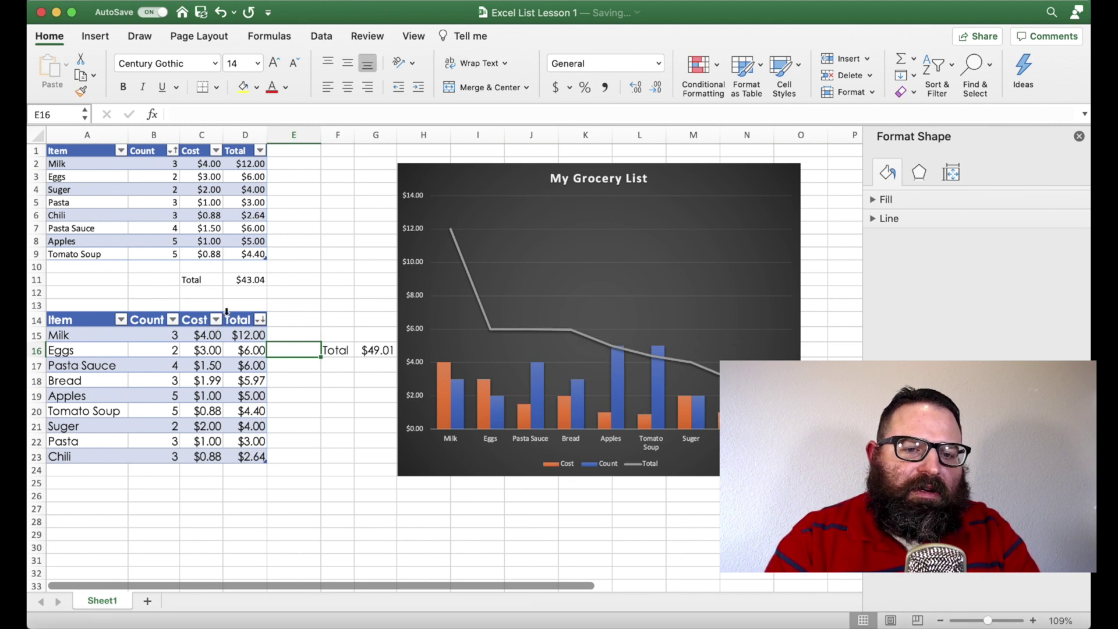
left_click(216, 319)
left_click(216, 319)
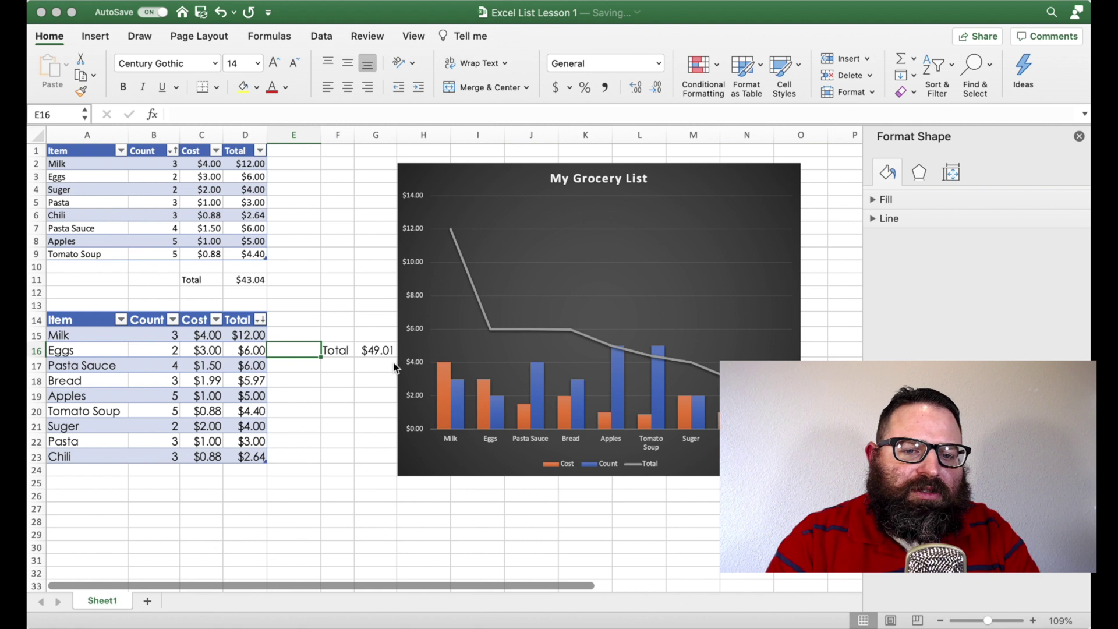
key("super+z")
key("super+z")
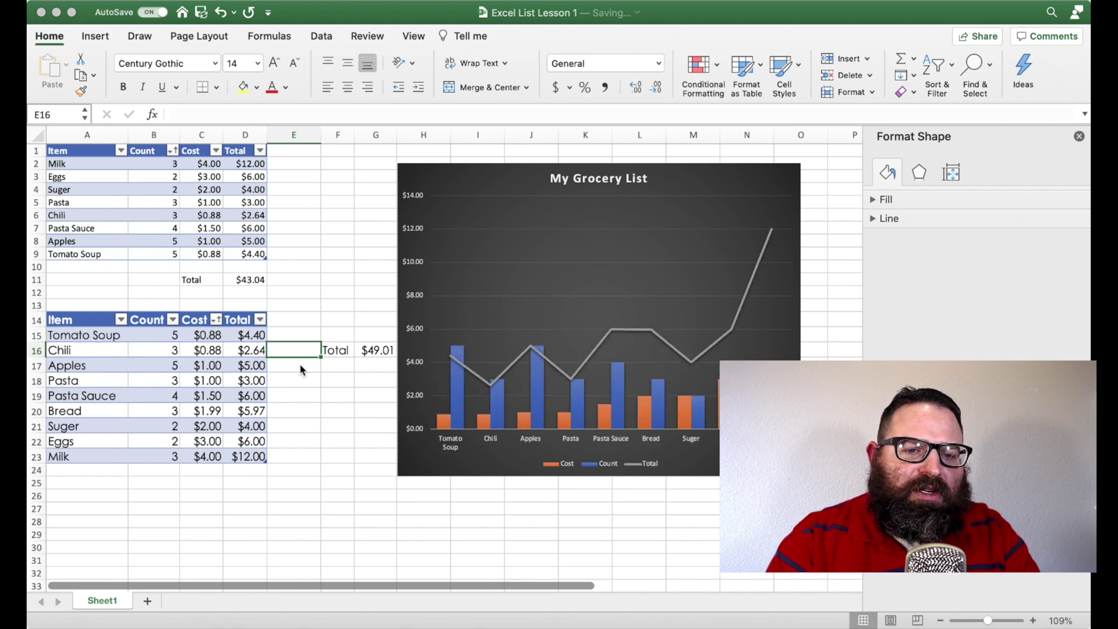